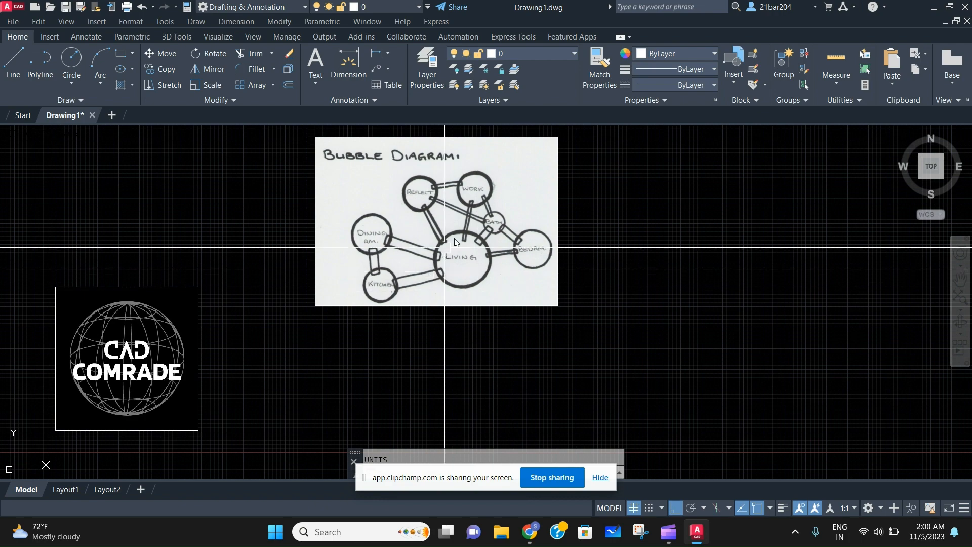
- Examine the rooms and their connections in the bubble diagram, and the empty drawing area below it
scroll(443, 208, up, 2)
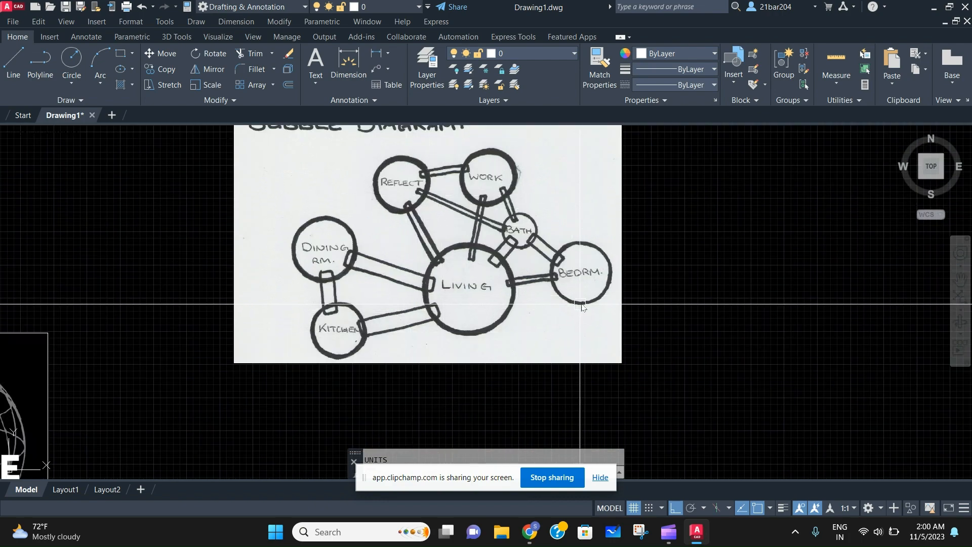
scroll(582, 307, down, 2)
scroll(373, 234, up, 2)
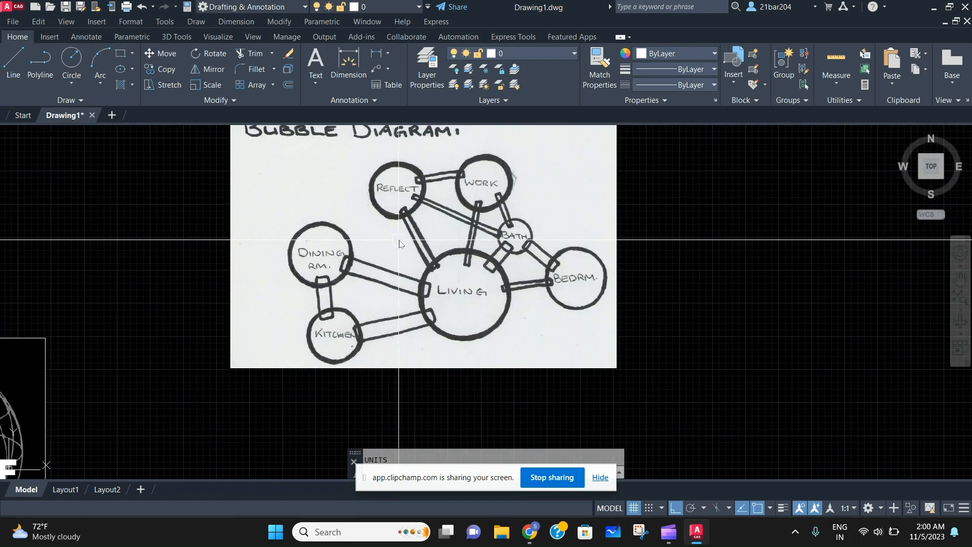
middle_drag(399, 241, 414, 272)
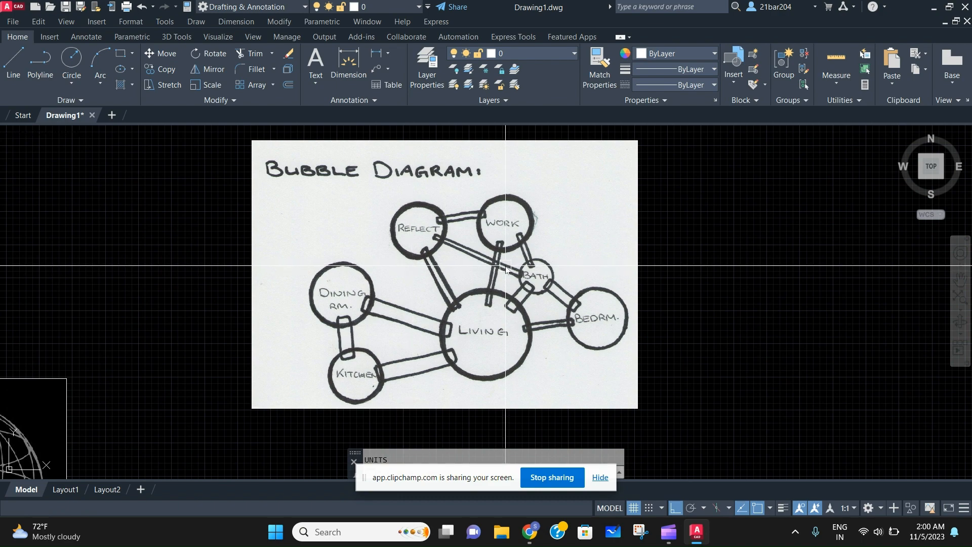
middle_drag(508, 274, 480, 127)
scroll(479, 180, down, 2)
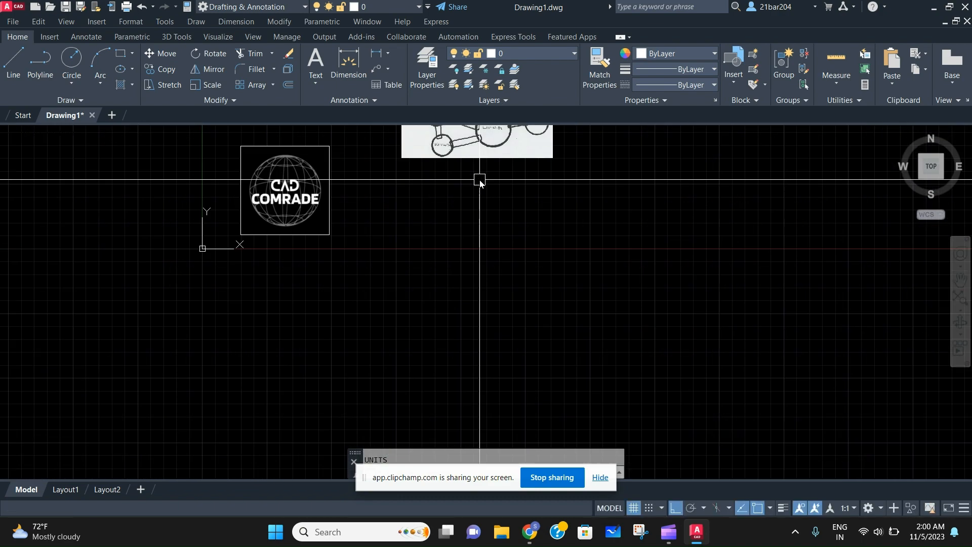
middle_drag(479, 182, 418, 308)
scroll(450, 320, up, 2)
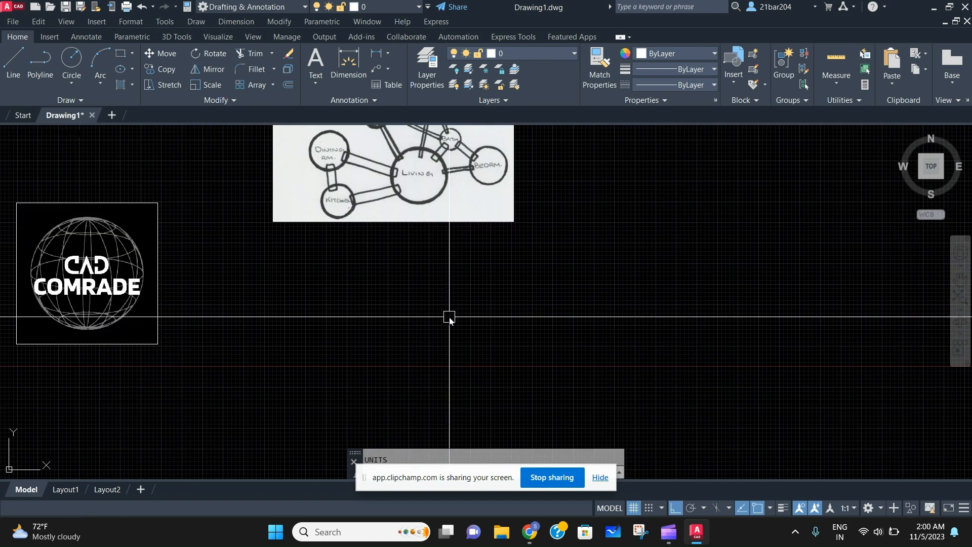
middle_drag(449, 321, 451, 371)
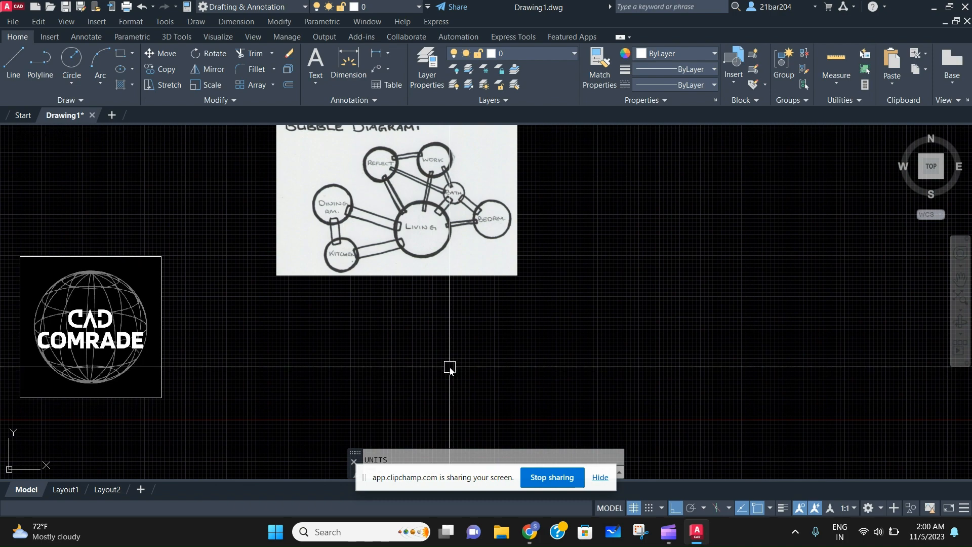
middle_drag(449, 324, 456, 389)
middle_drag(428, 262, 436, 281)
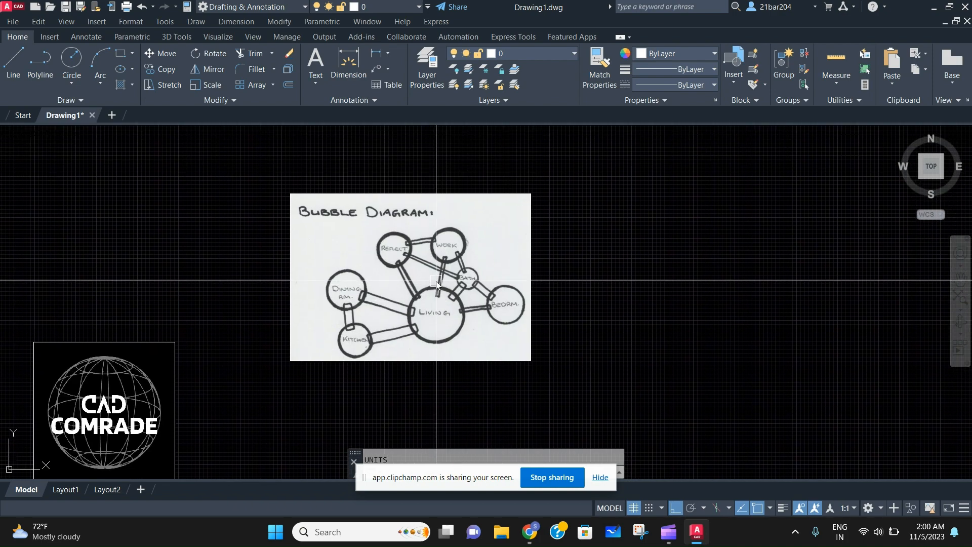
middle_drag(478, 321, 478, 298)
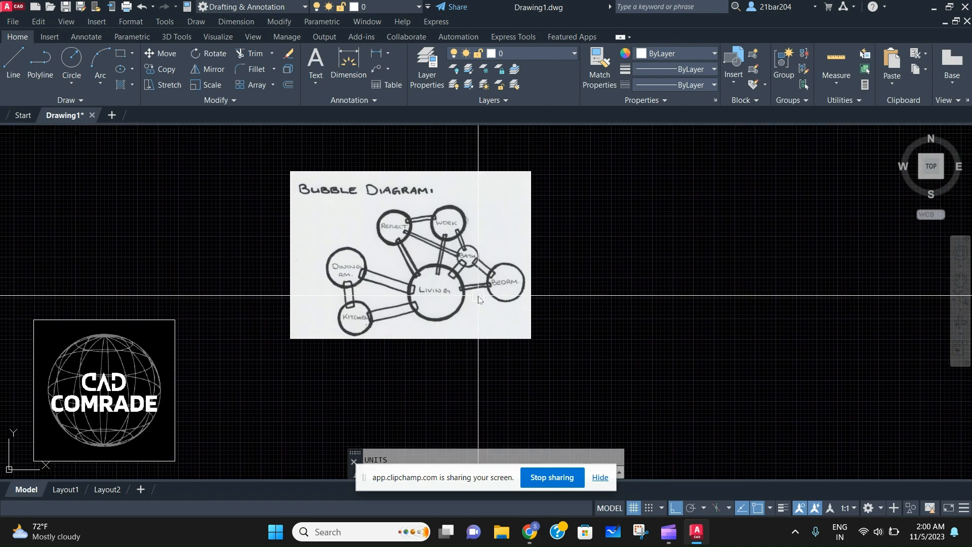
middle_drag(477, 332, 521, 284)
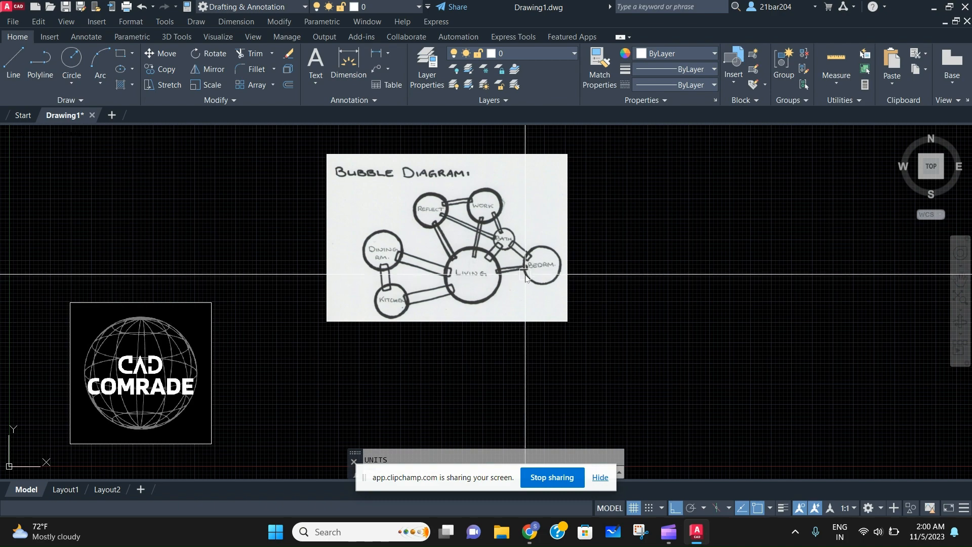
middle_drag(480, 297, 482, 284)
middle_drag(449, 381, 463, 295)
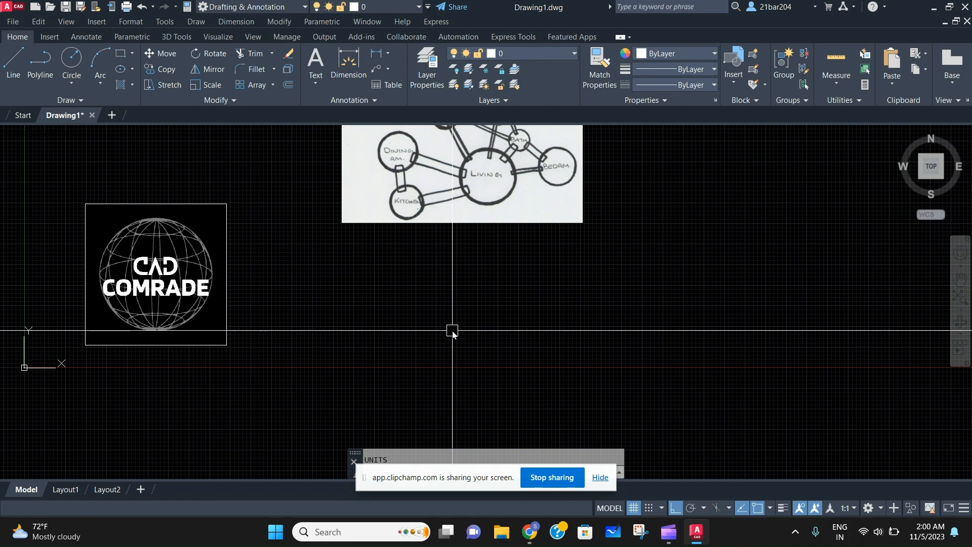
scroll(452, 330, up, 1)
scroll(476, 290, down, 1)
scroll(476, 291, up, 1)
scroll(507, 257, down, 3)
scroll(509, 206, up, 3)
middle_drag(487, 255, 492, 96)
middle_drag(487, 289, 490, 299)
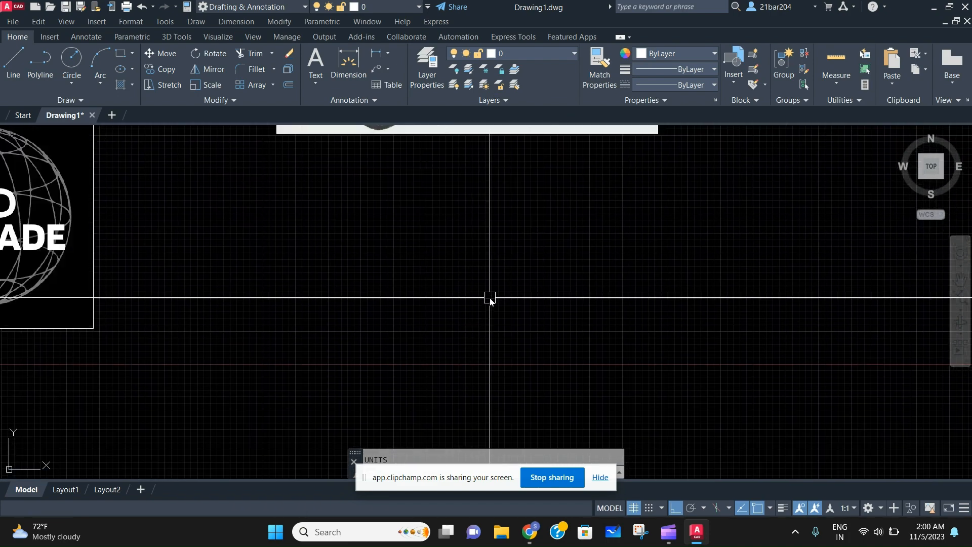
scroll(490, 299, up, 1)
text(l)
key(Return)
scroll(418, 316, up, 1)
scroll(403, 304, down, 3)
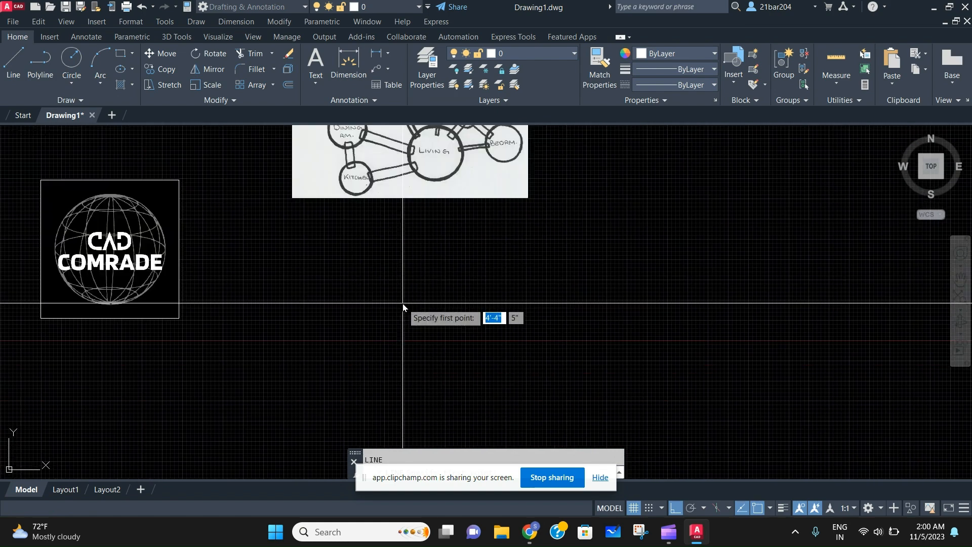
scroll(389, 314, up, 3)
middle_drag(435, 364, 431, 127)
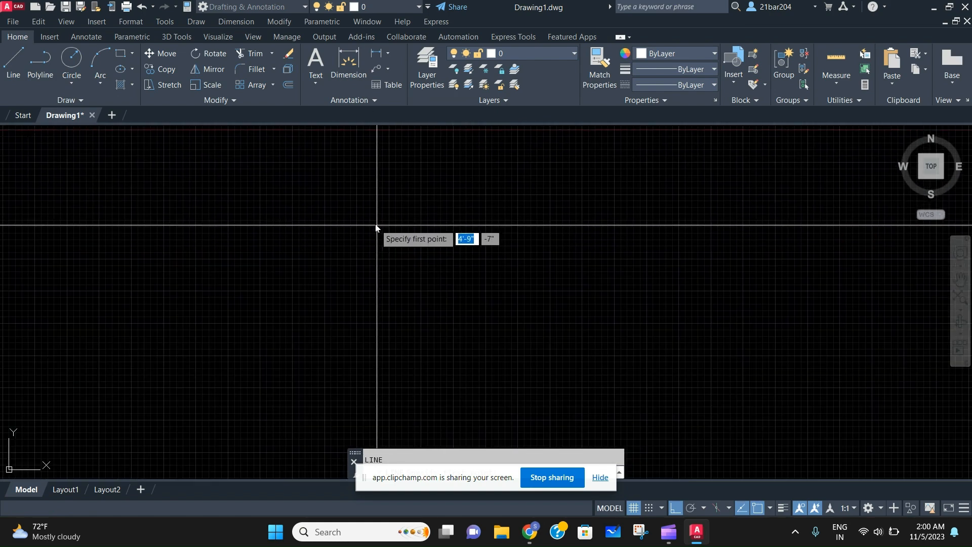
click(373, 256)
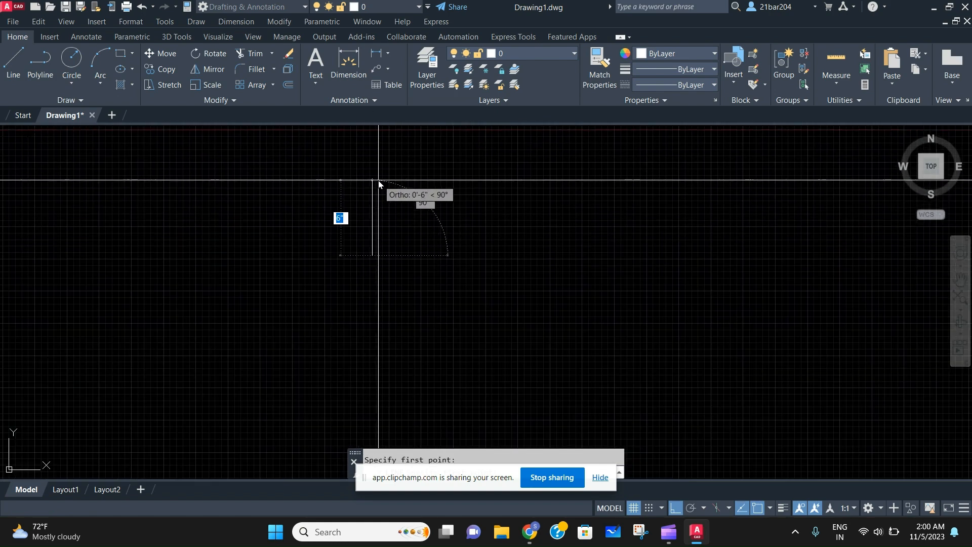
key(Escape)
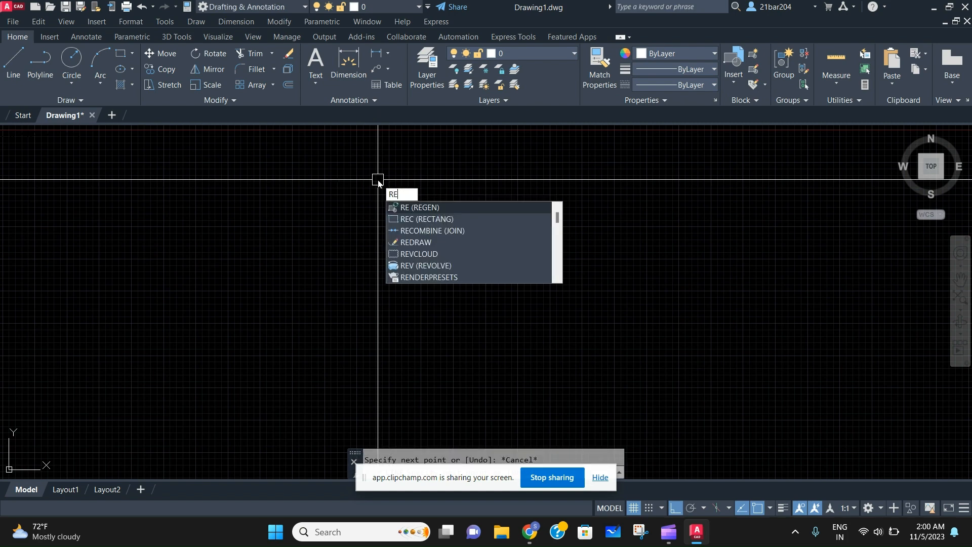
key(Escape)
- Draw a vertical line upward from a point below the bubble diagram image
text(L)
key(Return)
click(392, 293)
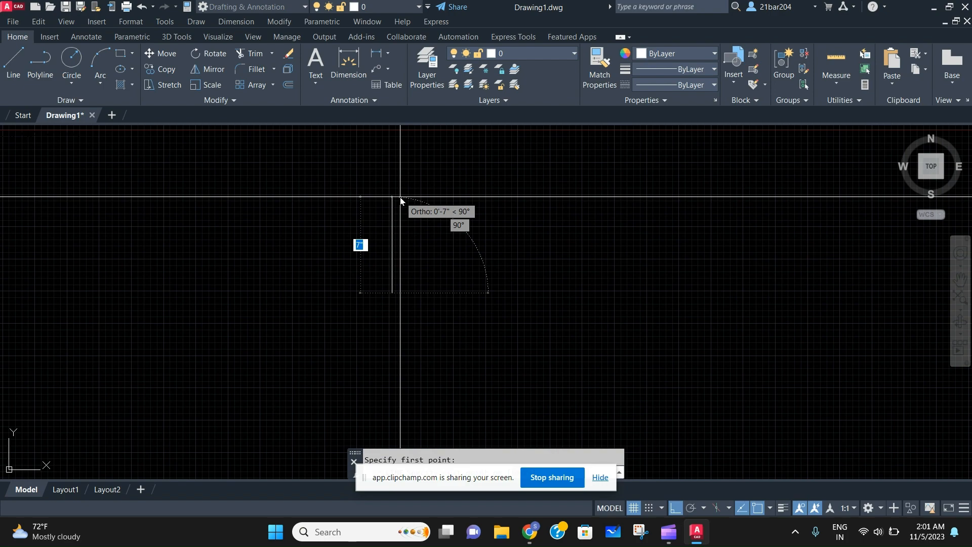
key(Escape)
scroll(411, 200, down, 10)
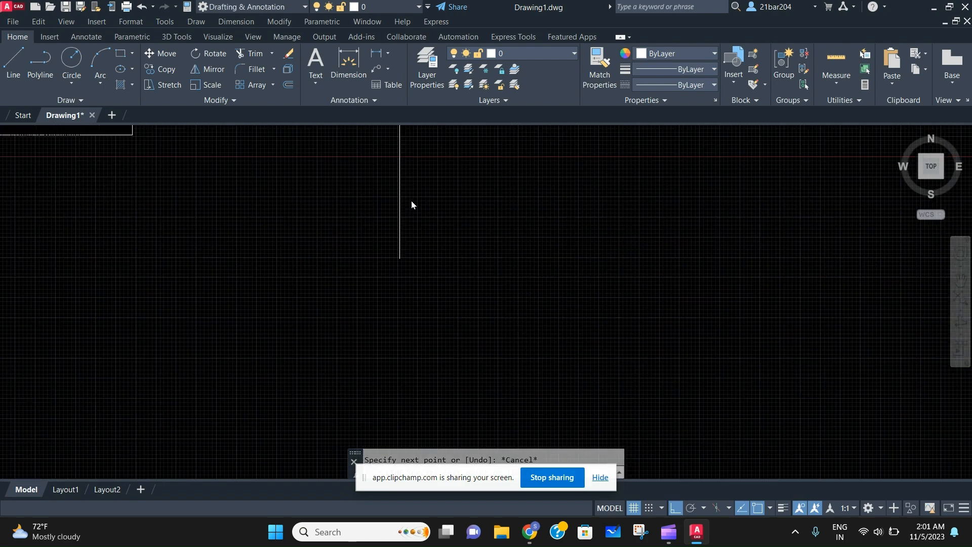
middle_drag(411, 201, 377, 294)
- Cut the bubble diagram image and paste it directly above the logo, clear of the vertical line
scroll(378, 258, up, 5)
click(378, 258)
click(315, 144)
middle_drag(320, 169, 381, 263)
key(ctrl+x)
key(ctrl+v)
click(242, 261)
- Offset the vertical line by 6' to its right side
scroll(242, 261, down, 1)
click(394, 260)
click(339, 238)
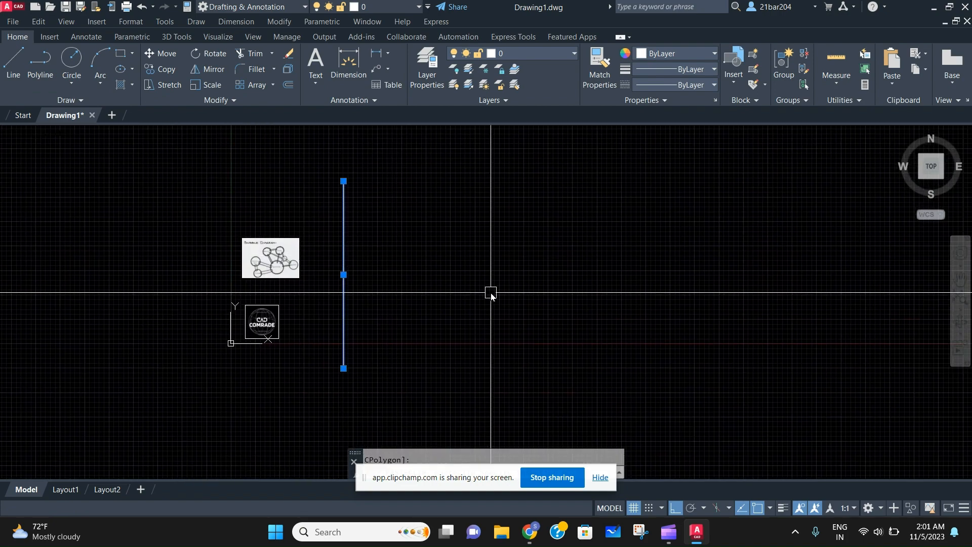
key(Return)
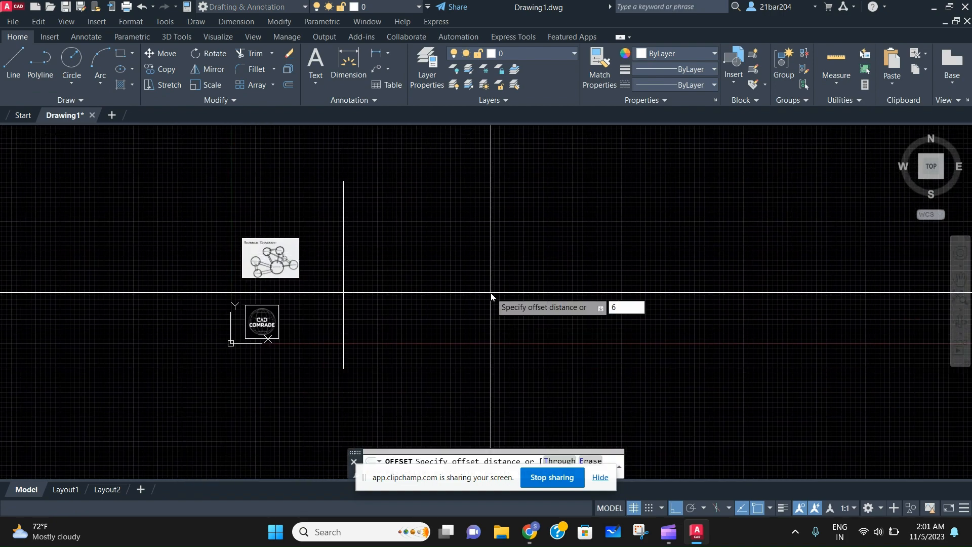
click(490, 298)
key(Escape)
middle_drag(472, 375, 472, 369)
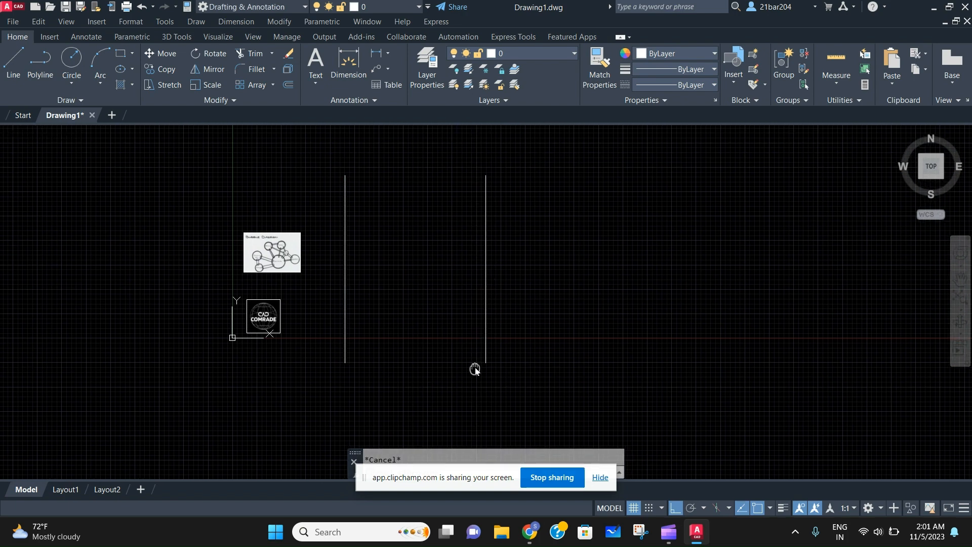
- Draw a horizontal line joining the lower endpoints of the two parallel vertical lines
text(l)
key(Return)
click(346, 362)
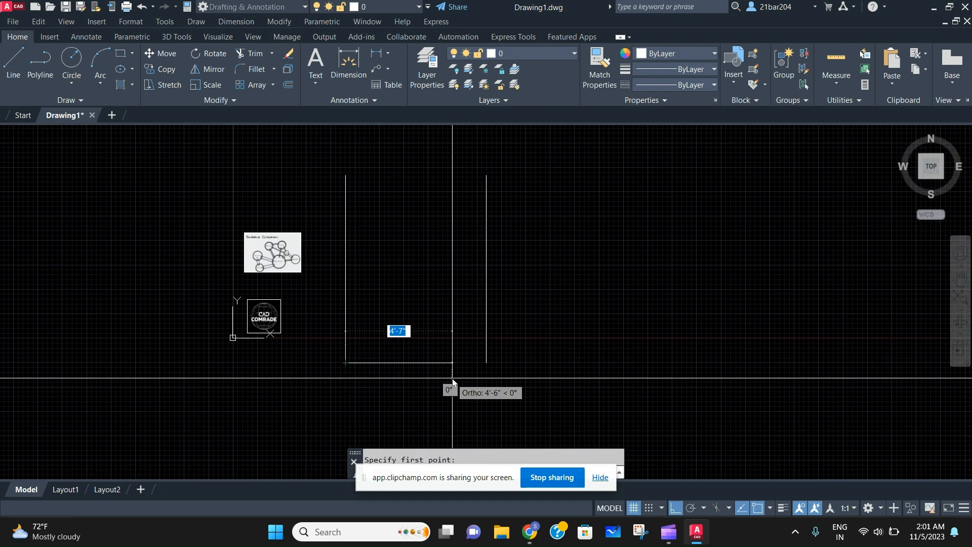
click(486, 362)
key(Escape)
scroll(386, 367, up, 2)
- Draw a short vertical line upward from the bottom line, about a third of the way from its left end
text(l*)
key(Return)
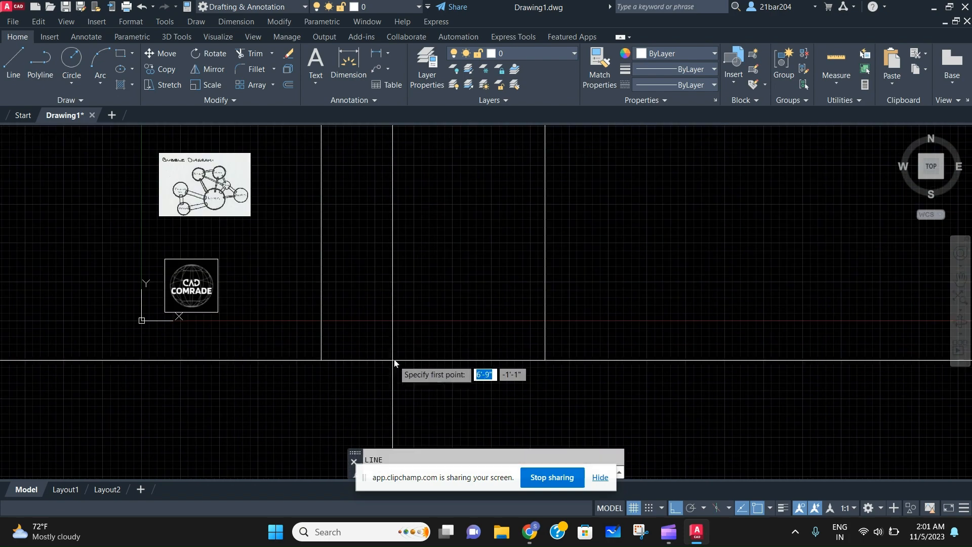
click(397, 360)
click(403, 270)
key(Escape)
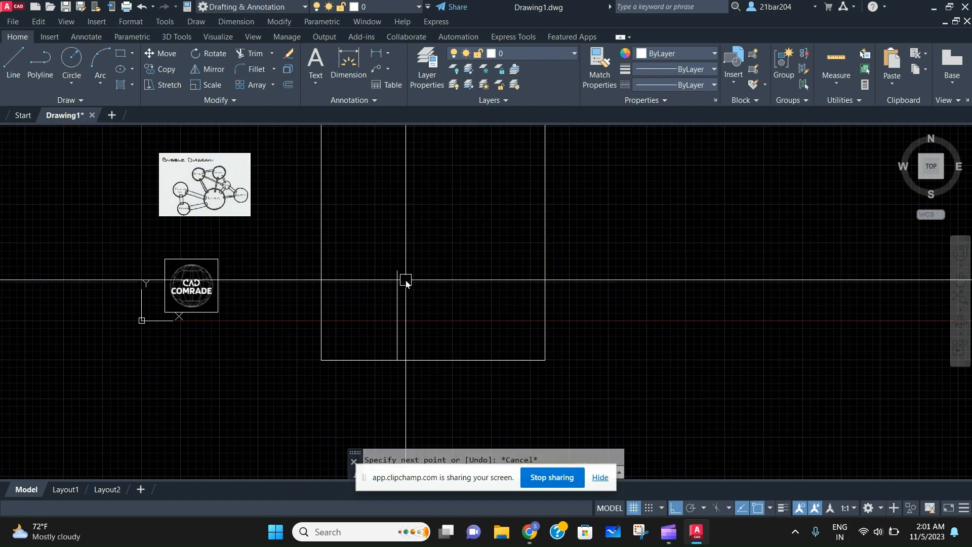
text(a)
key(Return)
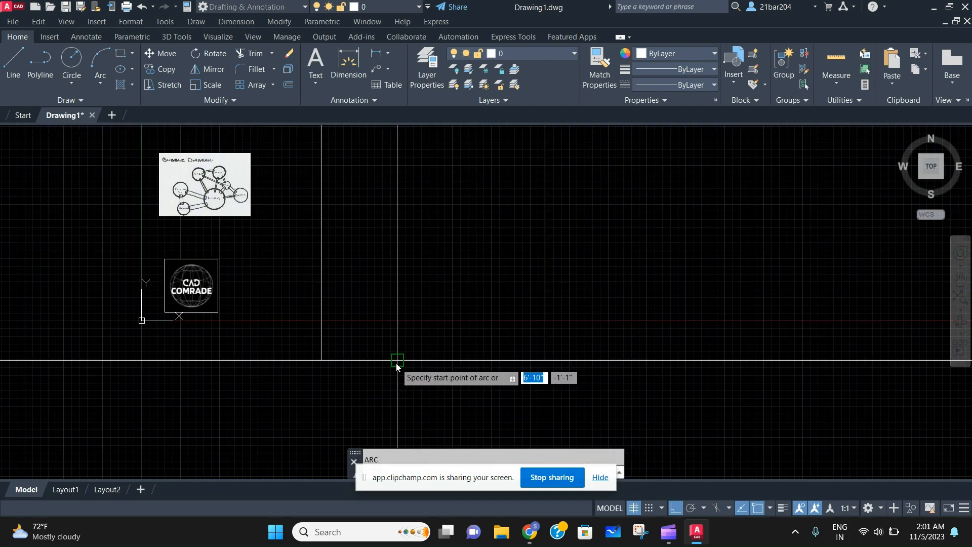
click(397, 272)
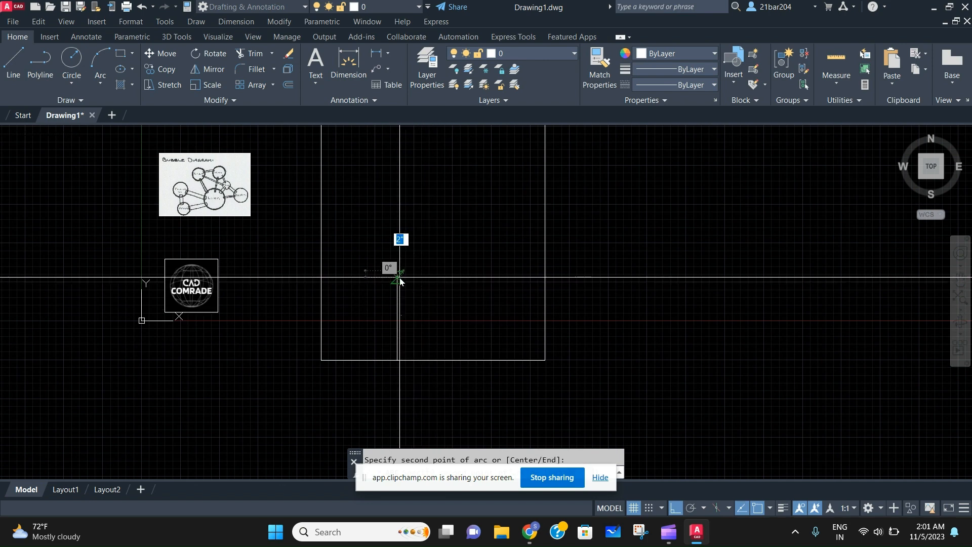
click(387, 281)
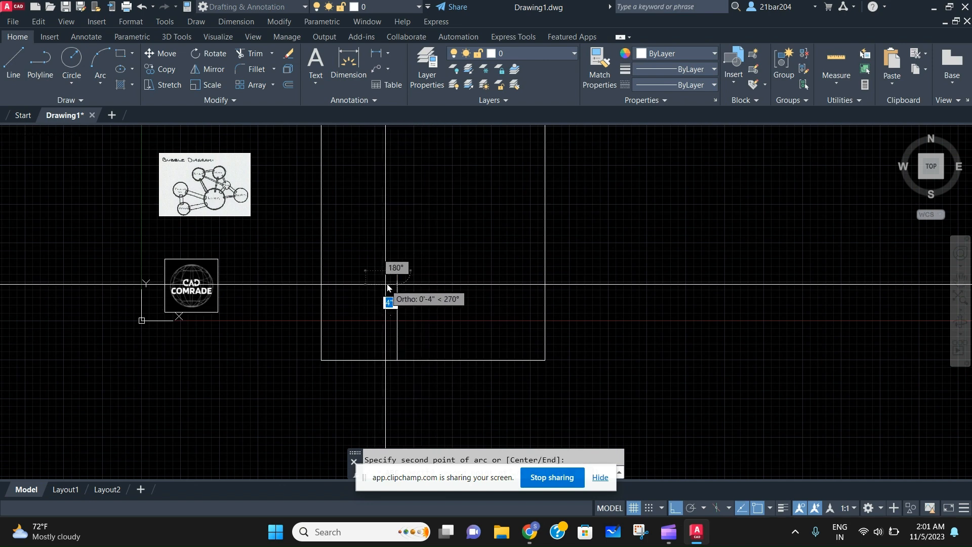
key(Escape)
- Draw a diagonal line from the short vertical line's upper endpoint down to the bottom line on its right
middle_drag(437, 330, 449, 349)
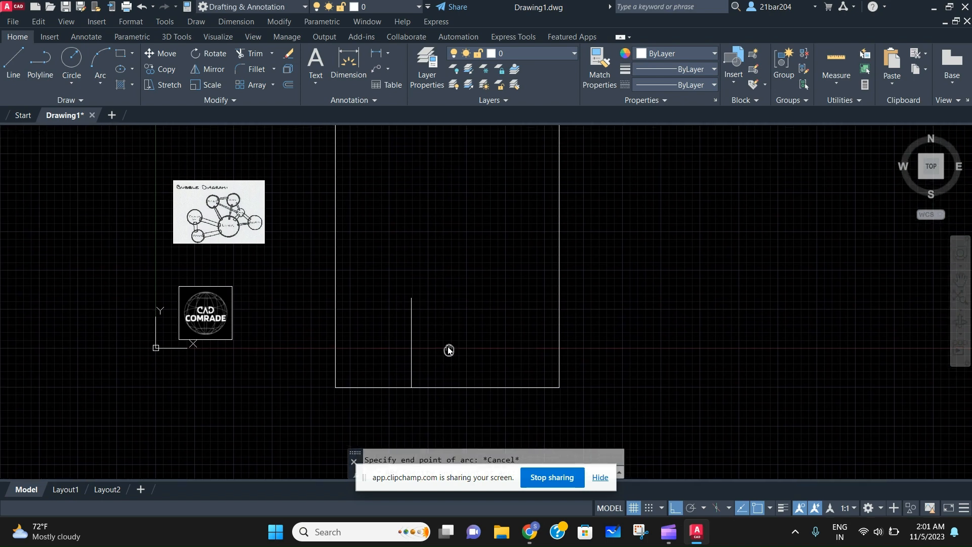
scroll(430, 321, up, 2)
text(l)
key(Return)
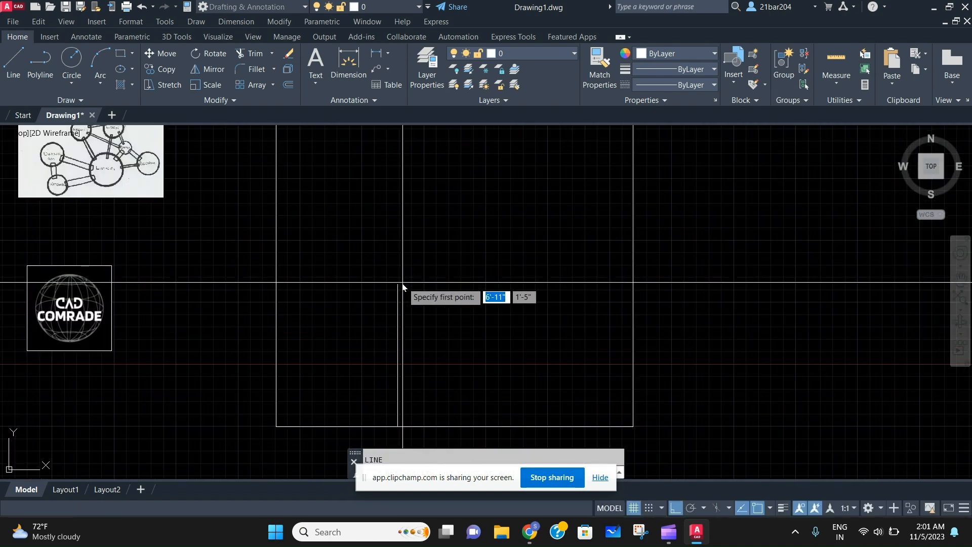
click(397, 284)
click(522, 425)
key(Escape)
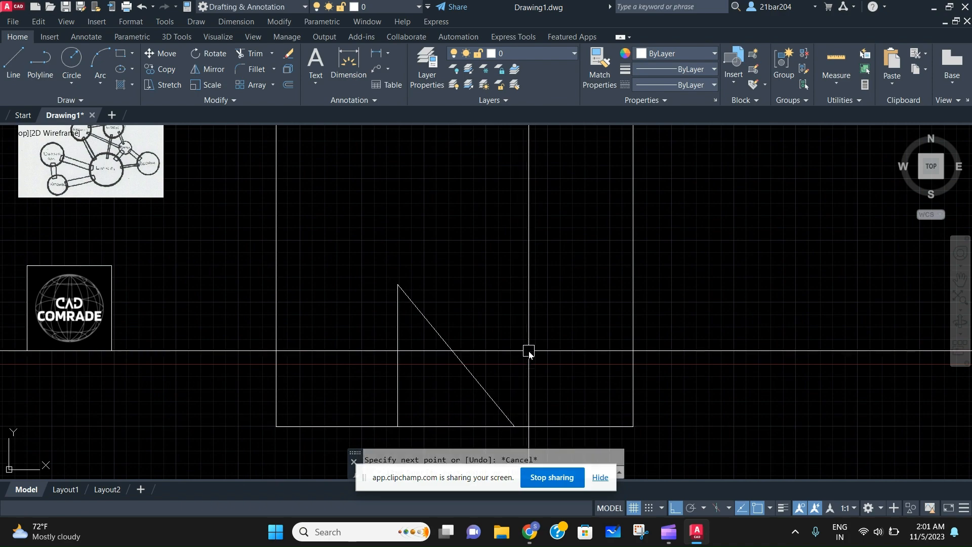
- Draw horizontal lines outward from the upper endpoints of both tall vertical lines, the right one about 11' long
scroll(522, 354, down, 4)
scroll(504, 327, up, 1)
mouse_move(440, 299)
middle_down()
mouse_move(449, 374)
mouse_move(430, 330)
mouse_move(421, 385)
middle_up()
scroll(470, 347, up, 2)
text(l)
key(Return)
scroll(478, 329, down, 2)
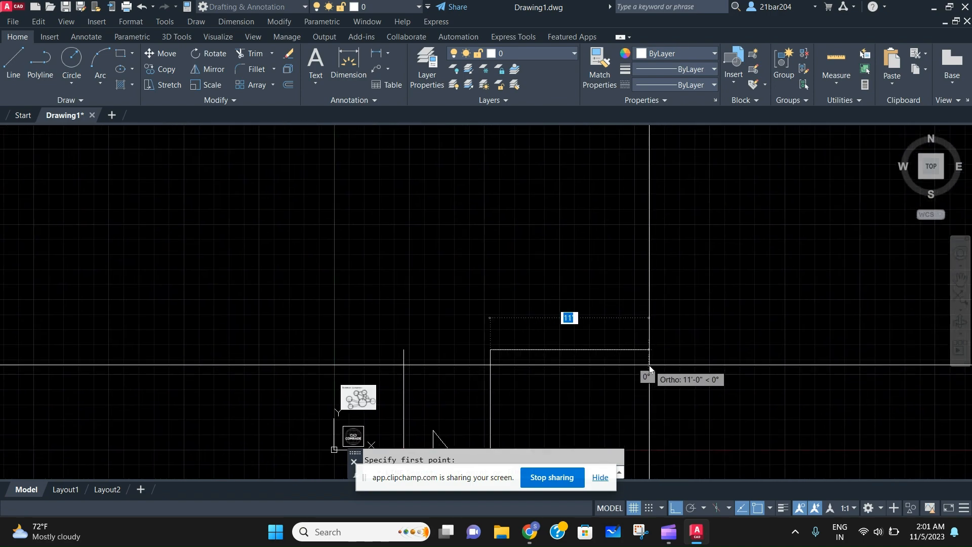
scroll(414, 375, down, 2)
click(404, 350)
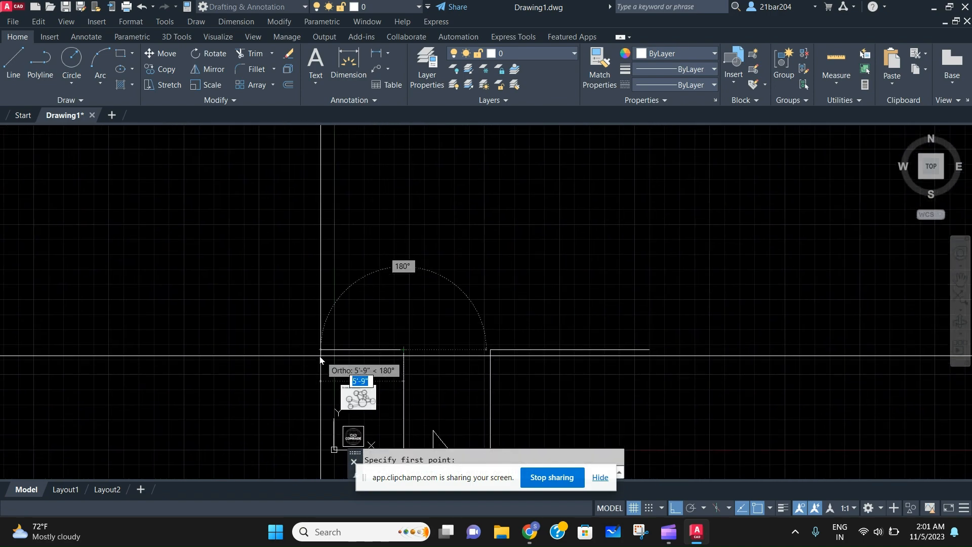
click(286, 355)
mouse_move(387, 348)
middle_down()
mouse_move(446, 248)
mouse_move(466, 250)
middle_up()
key(Escape)
- Cut the bubble diagram image and paste it in the empty space right of the linework
scroll(460, 301, up, 2)
click(460, 302)
click(414, 275)
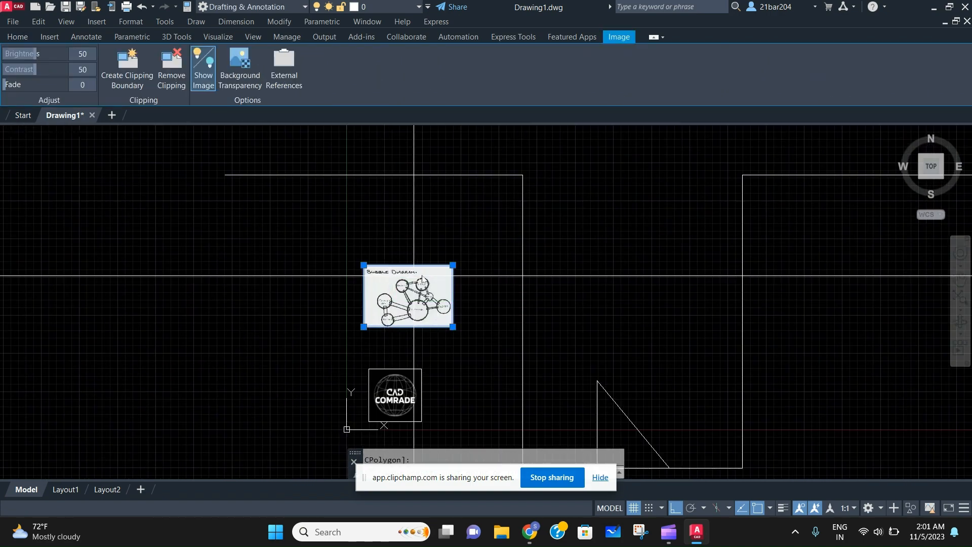
scroll(415, 275, down, 2)
middle_drag(414, 276, 368, 291)
key(ctrl+x)
scroll(545, 262, down, 2)
middle_drag(545, 262, 264, 291)
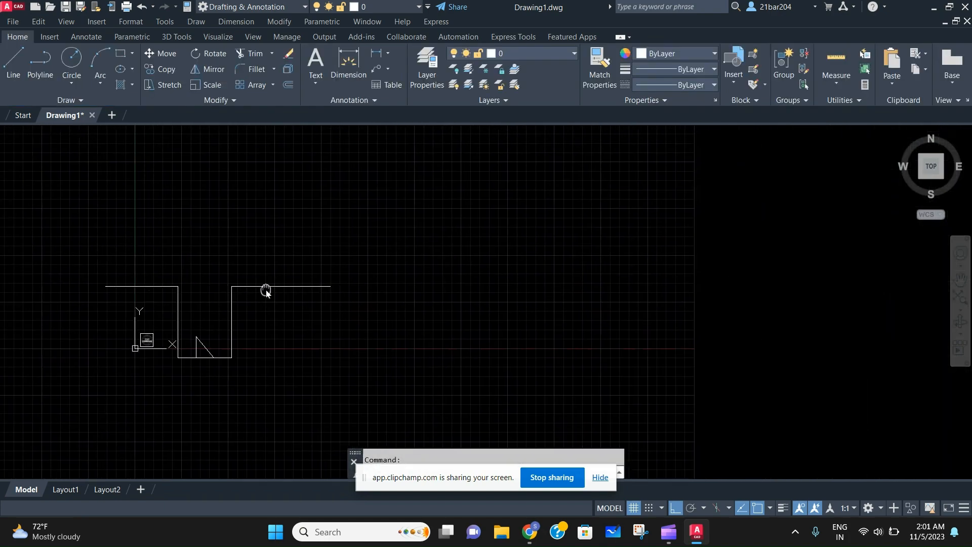
key(ctrl+v)
click(408, 284)
- Scale the bubble diagram image up until it is larger than the linework beside it
click(501, 315)
click(386, 219)
scroll(415, 289, up, 2)
text(S)
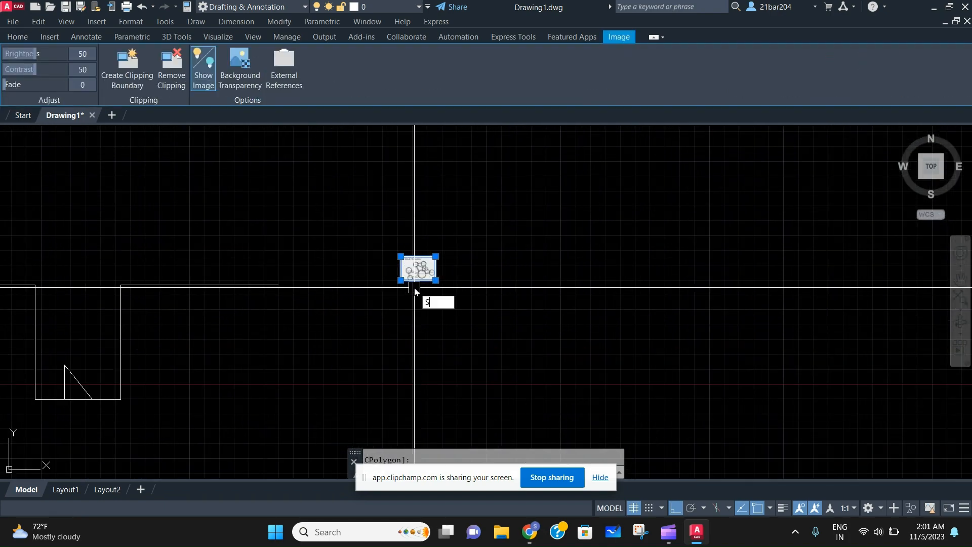
text(C)
key(Return)
scroll(407, 283, up, 4)
click(389, 275)
scroll(523, 279, down, 6)
mouse_move(514, 289)
middle_down()
mouse_move(508, 316)
mouse_move(623, 233)
middle_up()
scroll(511, 315, down, 1)
click(574, 323)
scroll(577, 245, up, 2)
scroll(528, 303, down, 1)
scroll(295, 318, up, 2)
scroll(343, 321, down, 1)
middle_drag(342, 321, 358, 346)
scroll(515, 336, down, 2)
scroll(689, 290, up, 1)
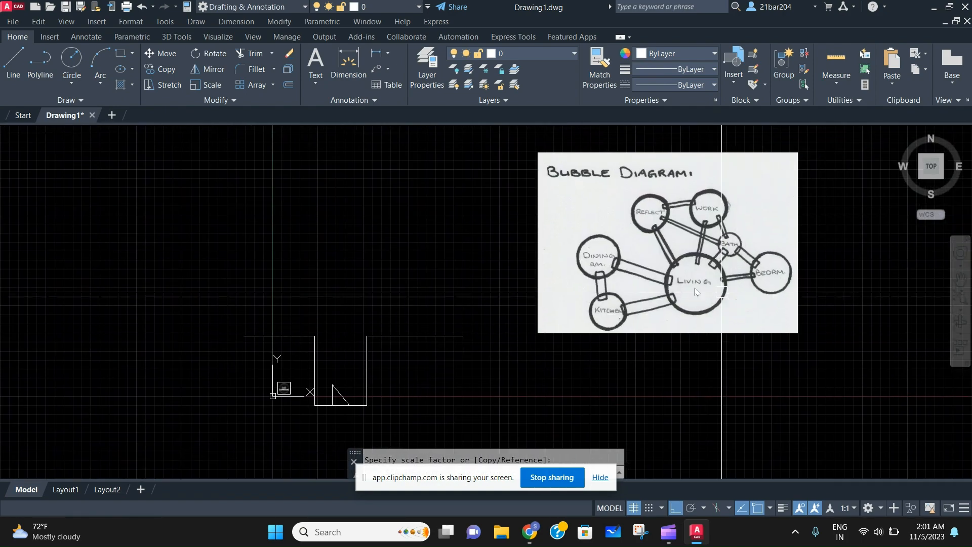
- Close a large room above the entry with a left wall, a top wall and a right wall joining the outer ends of both horizontal lines
scroll(721, 292, up, 1)
middle_drag(600, 324, 645, 318)
scroll(565, 292, down, 1)
middle_drag(464, 295, 708, 303)
scroll(474, 320, up, 2)
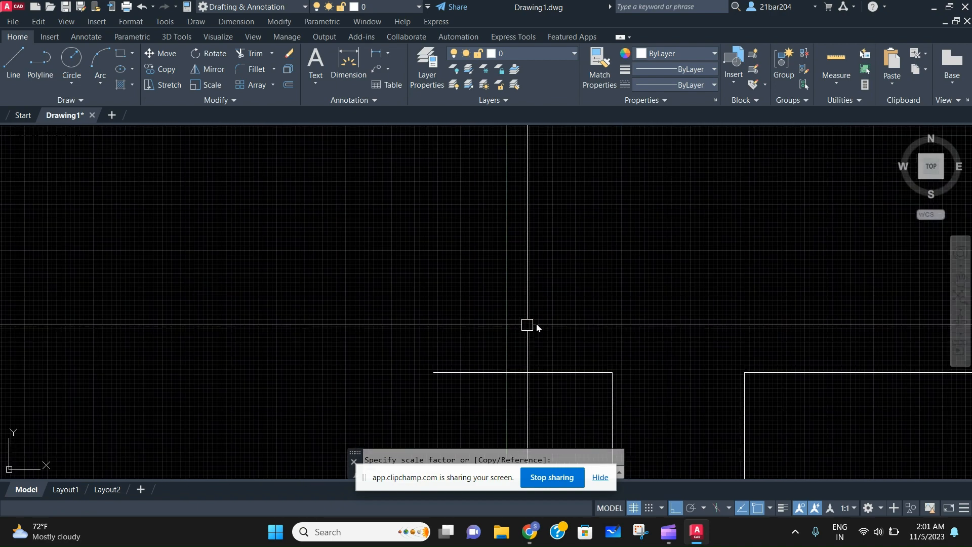
scroll(356, 261, down, 1)
middle_drag(627, 319, 345, 291)
middle_drag(238, 307, 229, 341)
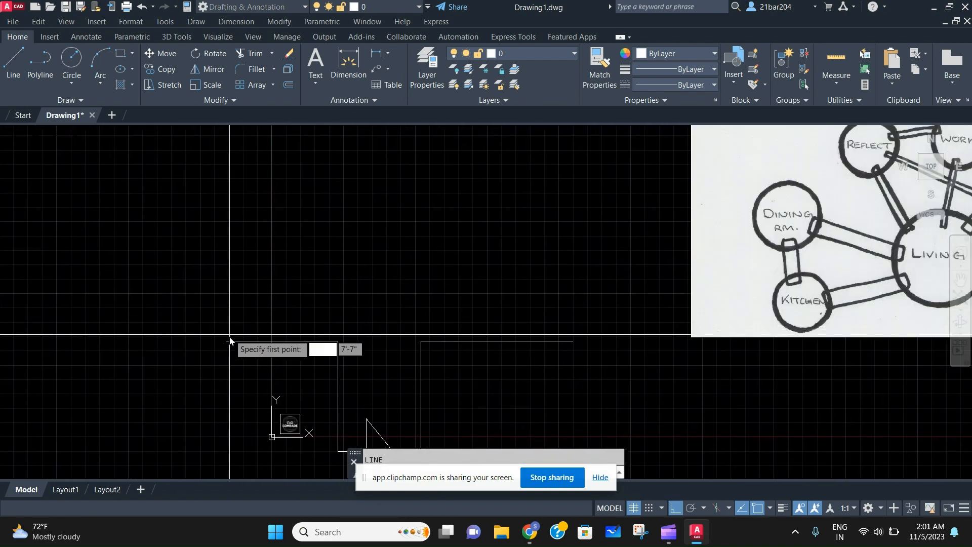
scroll(232, 170, down, 2)
middle_drag(232, 170, 250, 241)
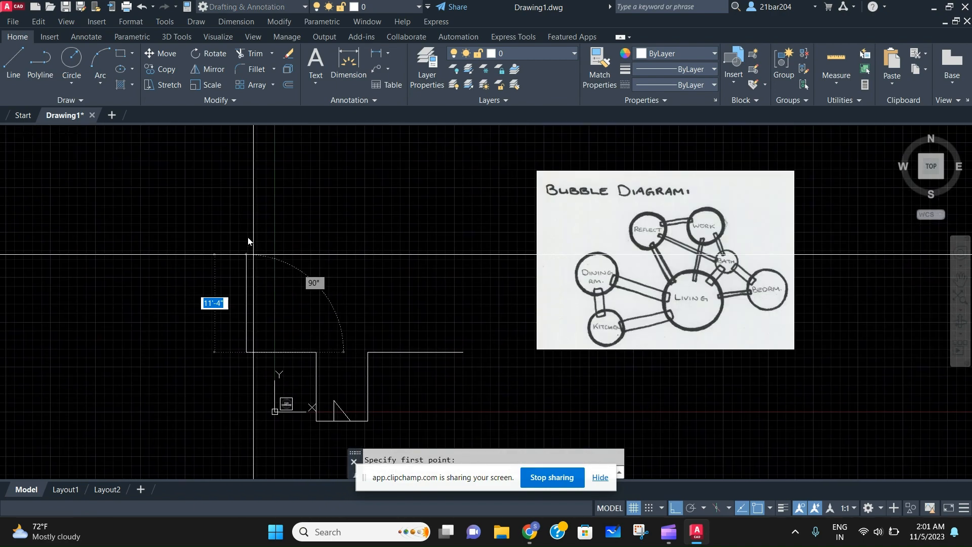
click(248, 235)
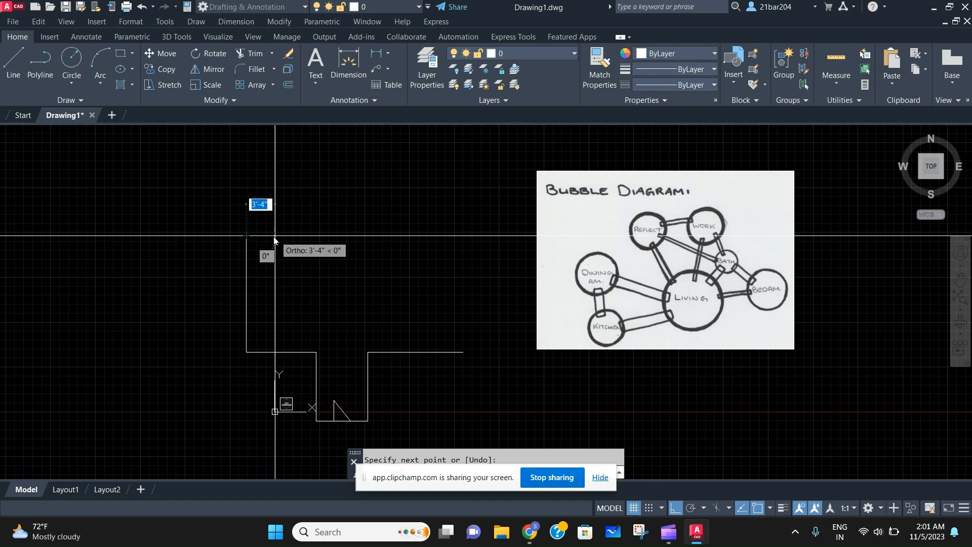
click(457, 354)
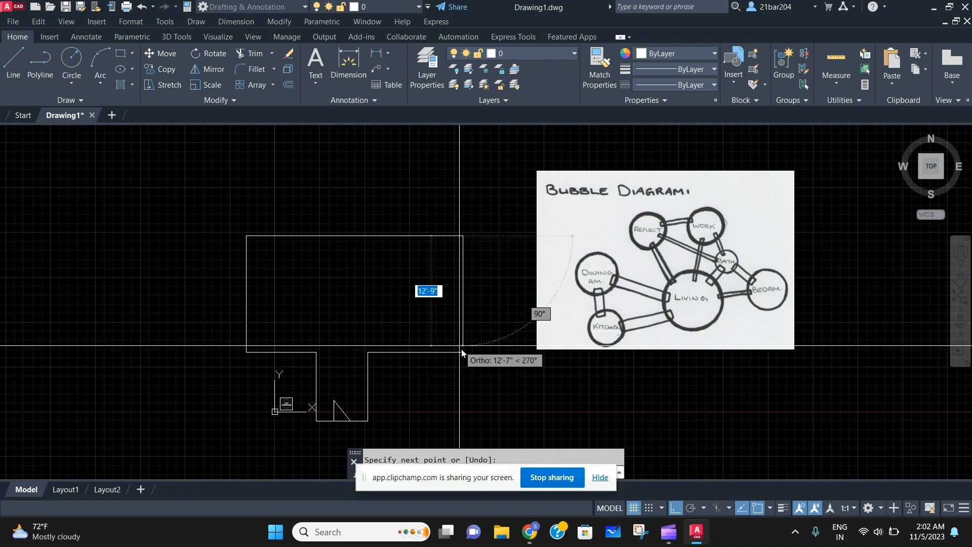
key(Escape)
- Draw a line about 11' outward from the large room's left wall, turning down past the room's lower edge
scroll(540, 260, up, 2)
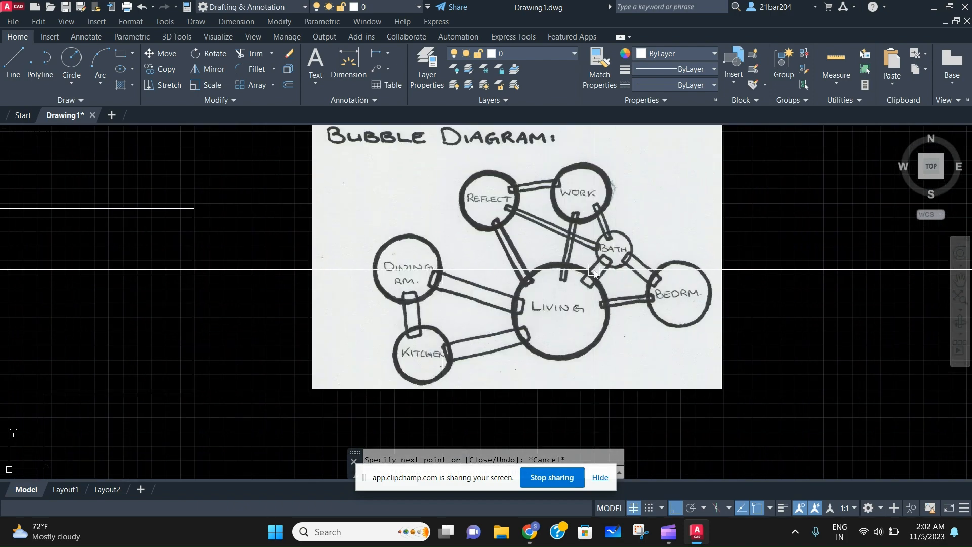
middle_drag(540, 277, 543, 274)
scroll(464, 276, down, 1)
middle_drag(465, 277, 771, 237)
scroll(551, 280, up, 1)
scroll(465, 264, down, 1)
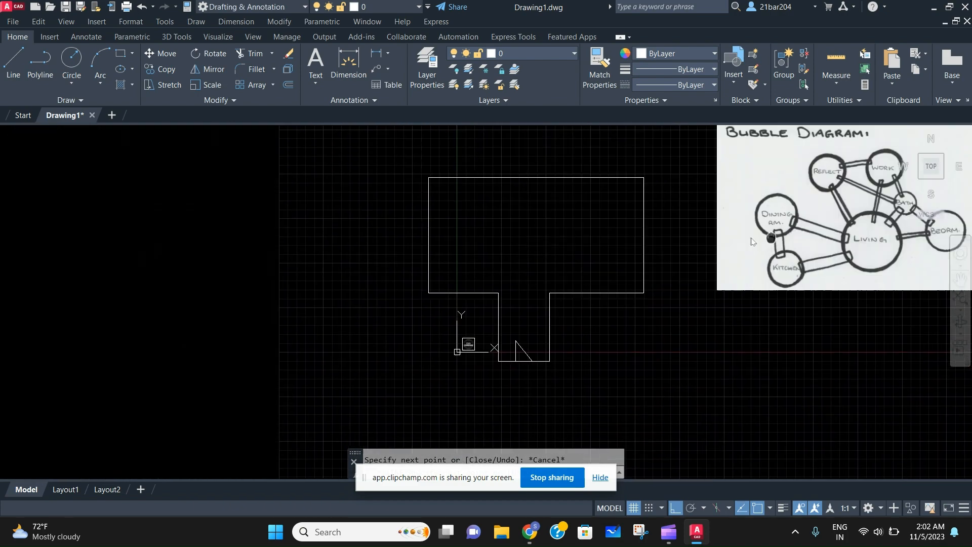
scroll(487, 226, up, 4)
middle_drag(498, 248, 658, 253)
key(Return)
scroll(493, 230, down, 6)
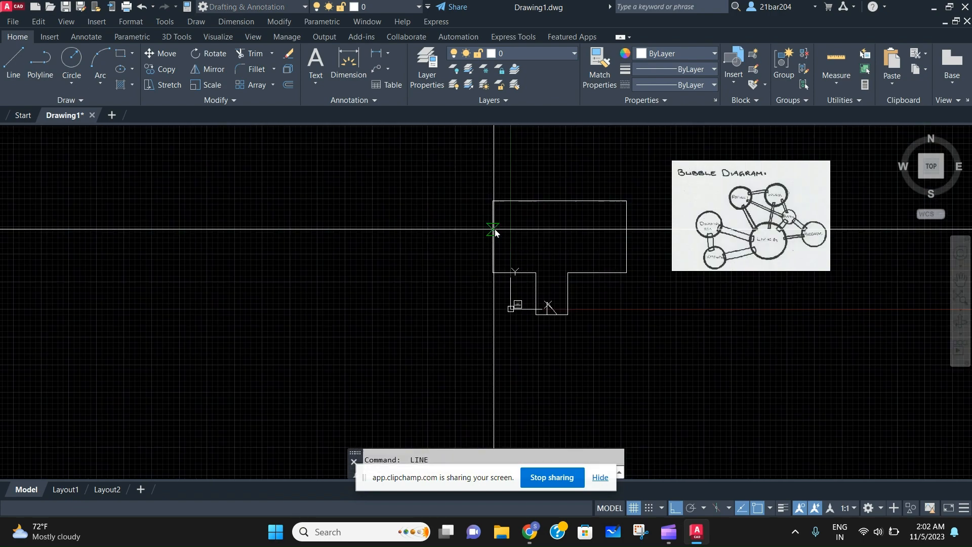
click(494, 237)
scroll(439, 251, up, 4)
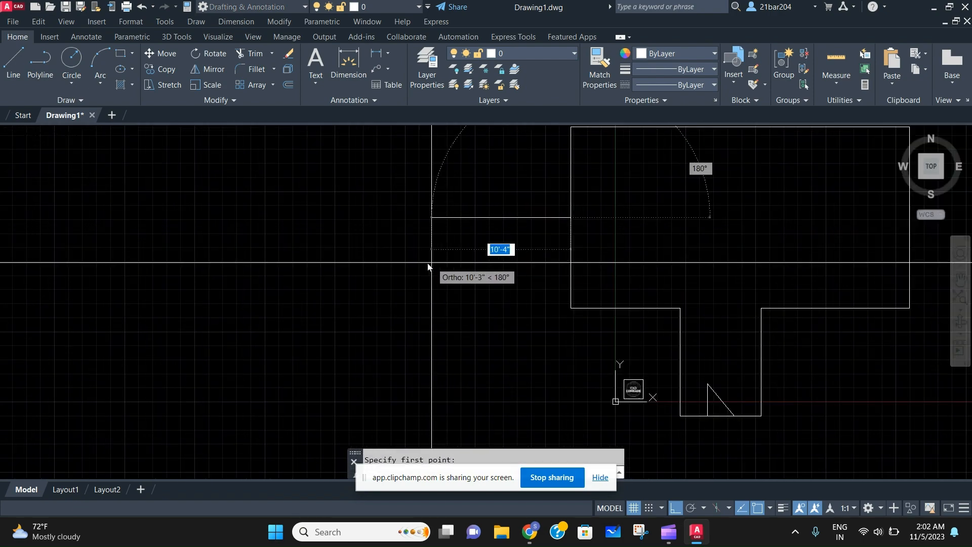
click(421, 265)
middle_drag(446, 389, 438, 291)
click(428, 330)
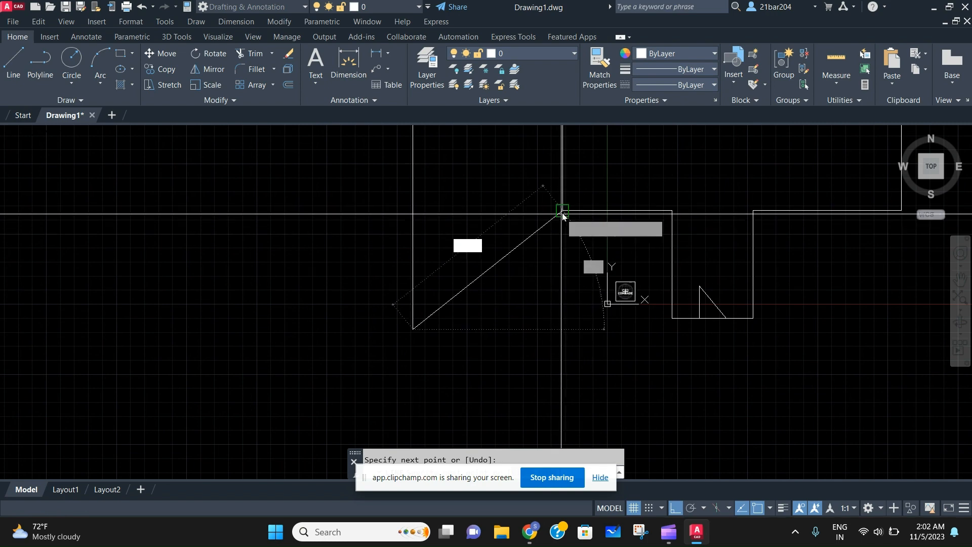
- Close the left-hand room with a bottom line and an 8'-10" vertical line up to the large room's lower-left corner
click(562, 329)
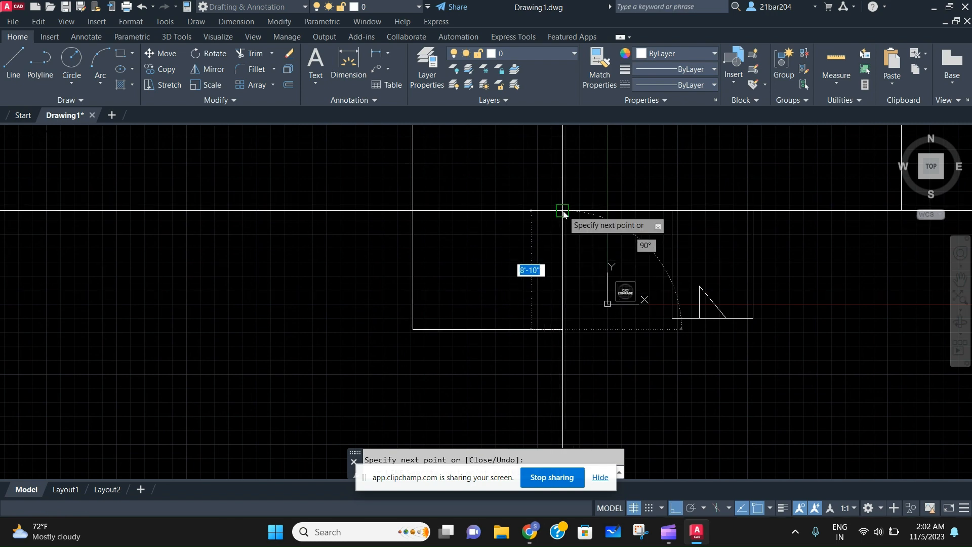
click(562, 211)
key(Return)
- Draw a smaller room of the same width and 7'-4" high directly beneath the left-hand room
middle_drag(445, 329, 434, 299)
key(Return)
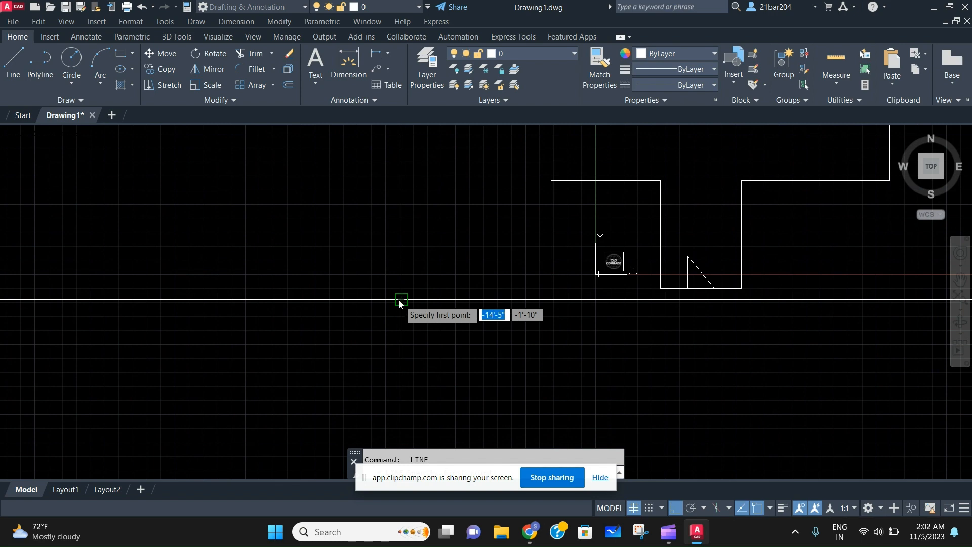
click(400, 300)
middle_drag(412, 390, 415, 319)
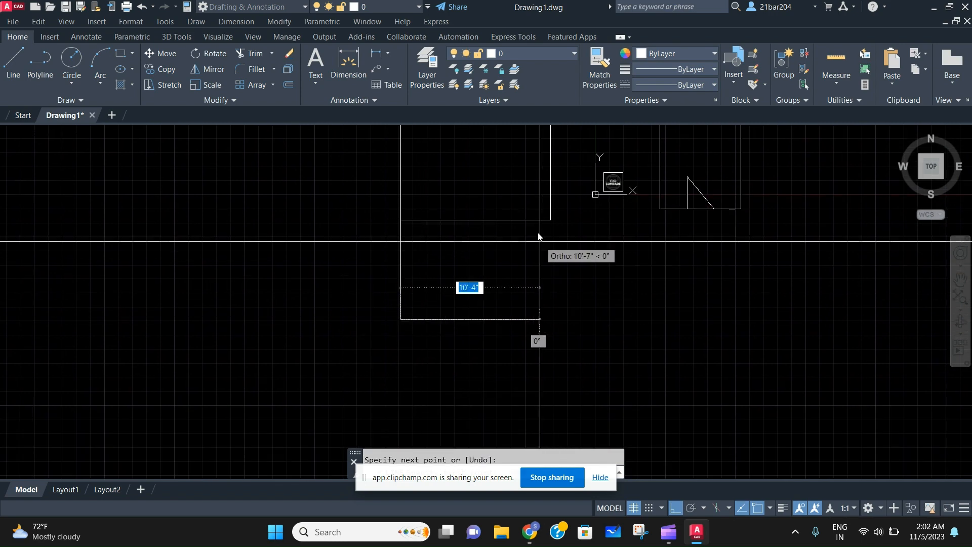
click(551, 318)
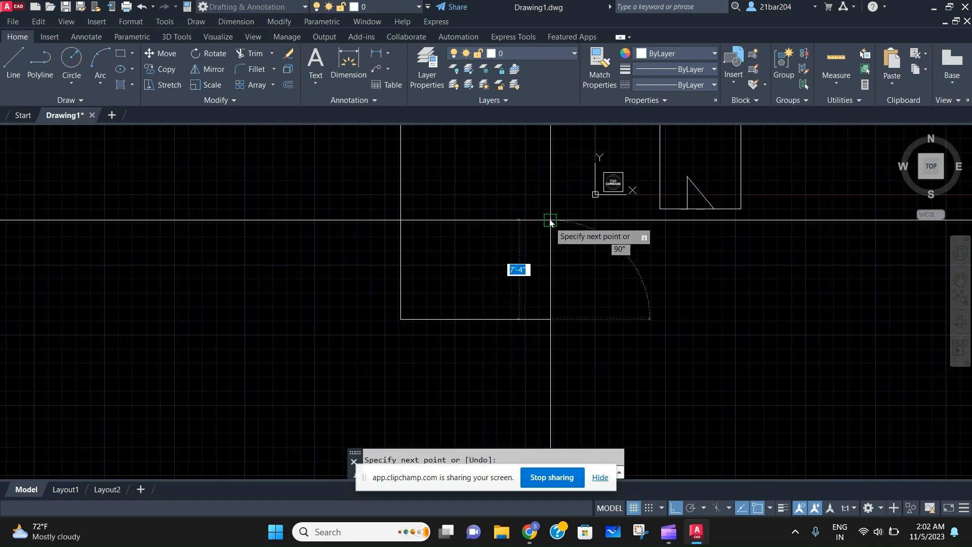
scroll(550, 221, down, 5)
- Examine the drawn rooms against the bubble diagram to compare the room arrangement
scroll(486, 258, up, 4)
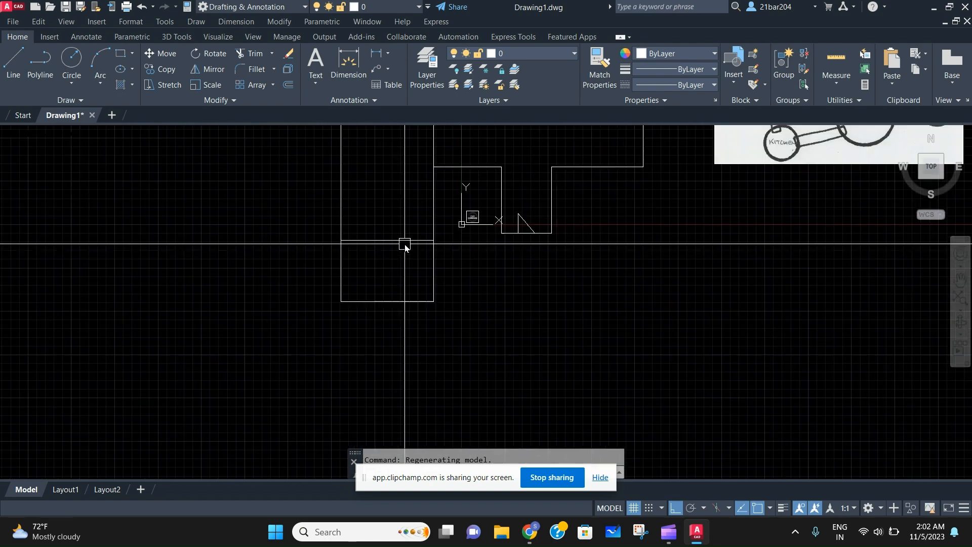
scroll(405, 253, down, 3)
scroll(405, 253, up, 5)
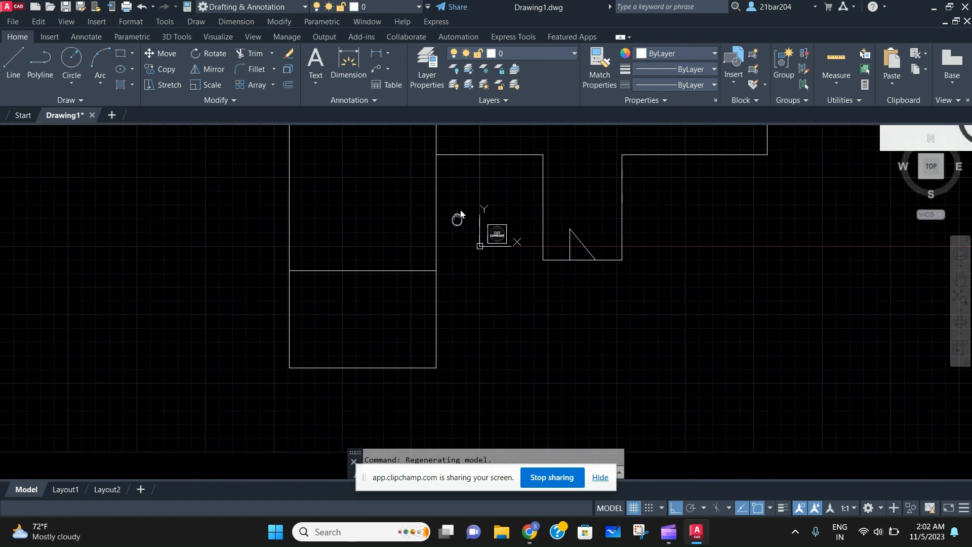
scroll(620, 255, down, 3)
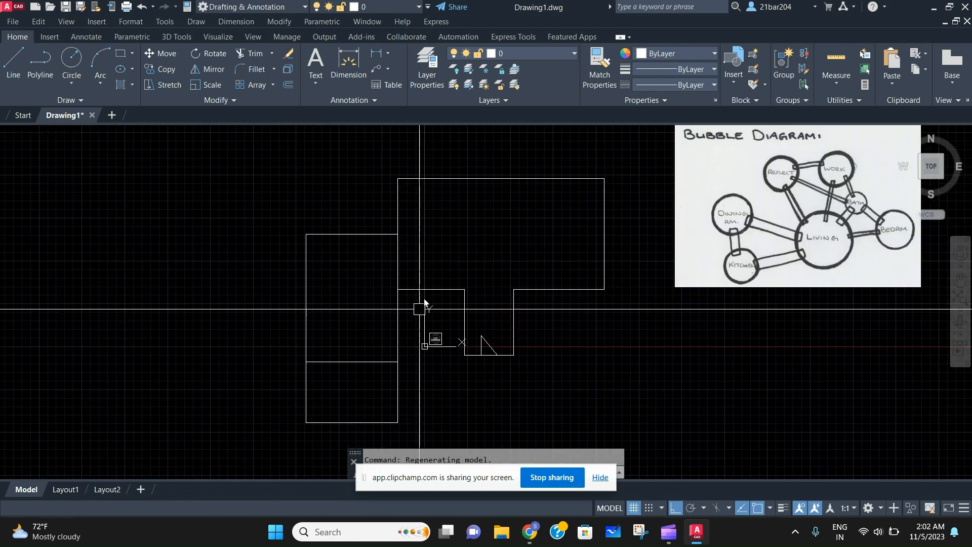
scroll(499, 283, up, 2)
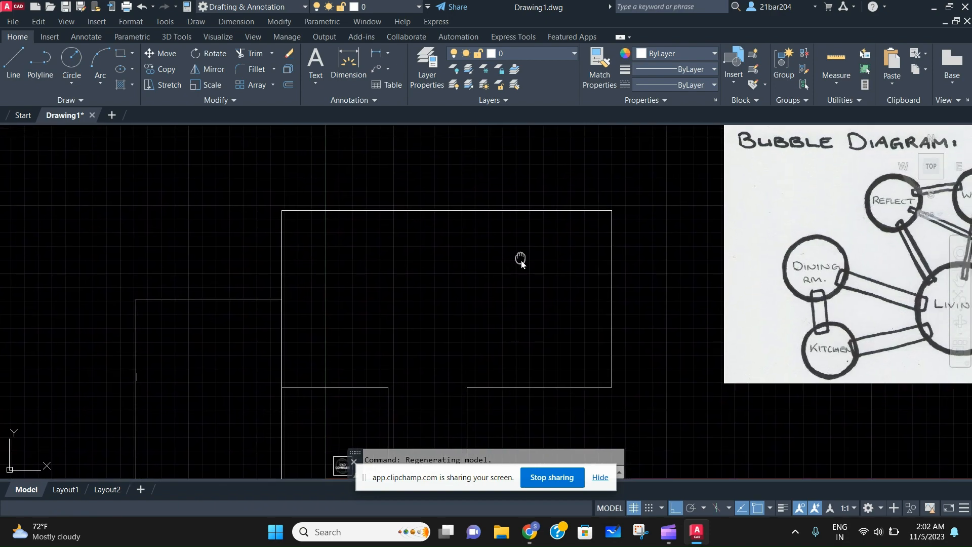
scroll(547, 258, down, 3)
scroll(558, 236, up, 2)
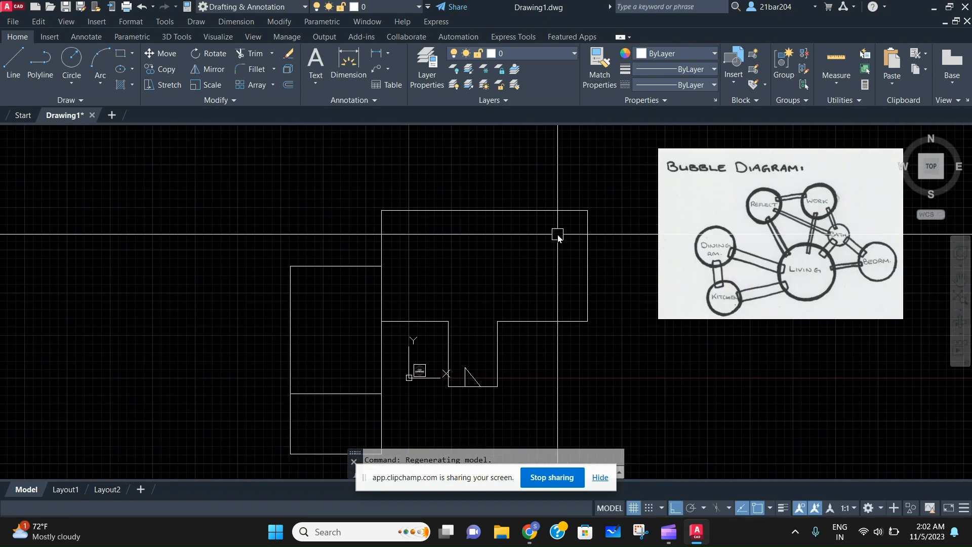
middle_drag(309, 288, 376, 283)
scroll(420, 272, up, 1)
scroll(417, 270, down, 1)
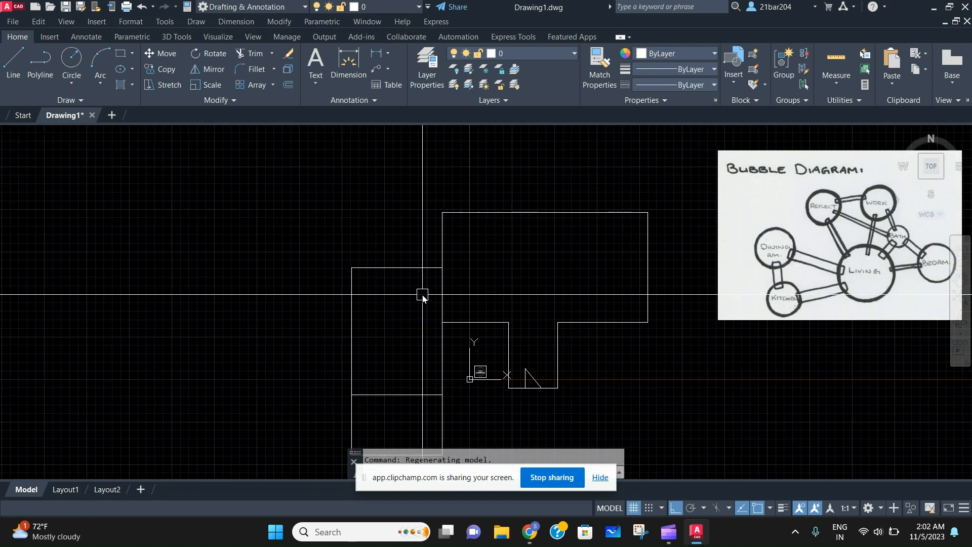
middle_drag(594, 299, 424, 277)
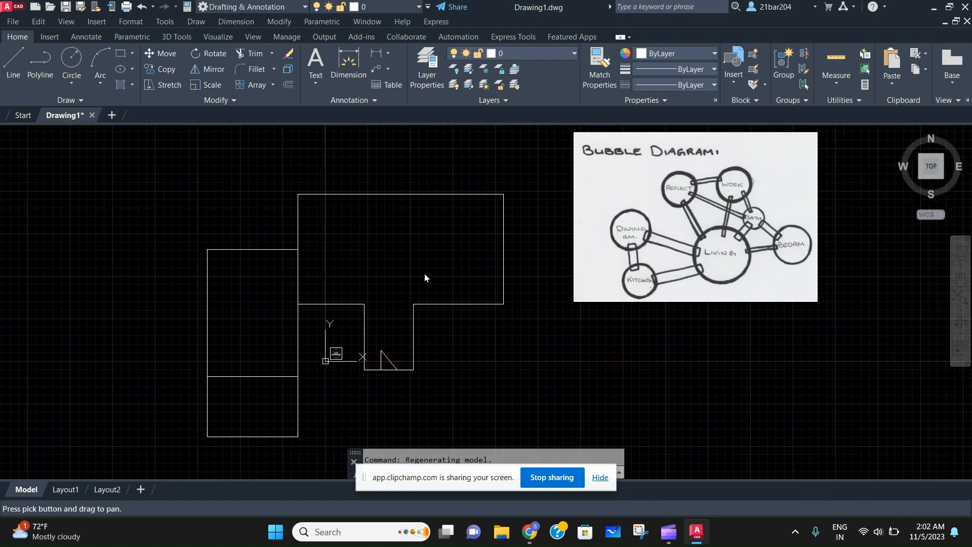
- Draw a room about 16' high above the left-hand room, bringing its right wall down to the large room's upper-left corner
key(Return)
scroll(282, 278, up, 6)
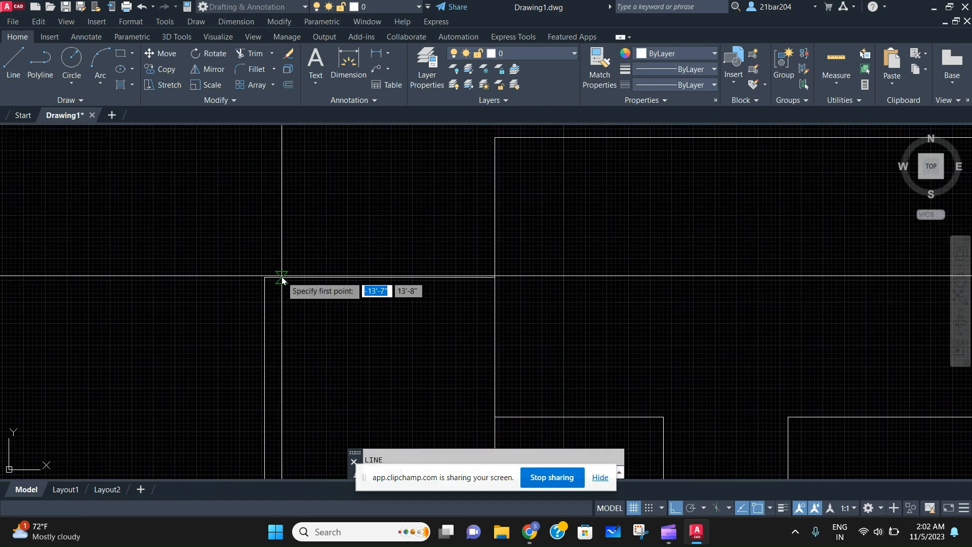
scroll(278, 211, down, 5)
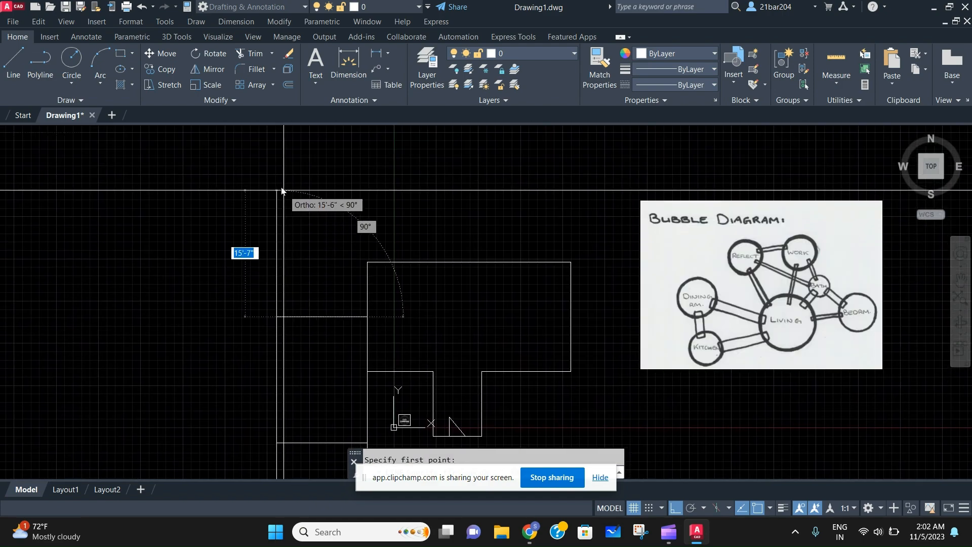
click(276, 185)
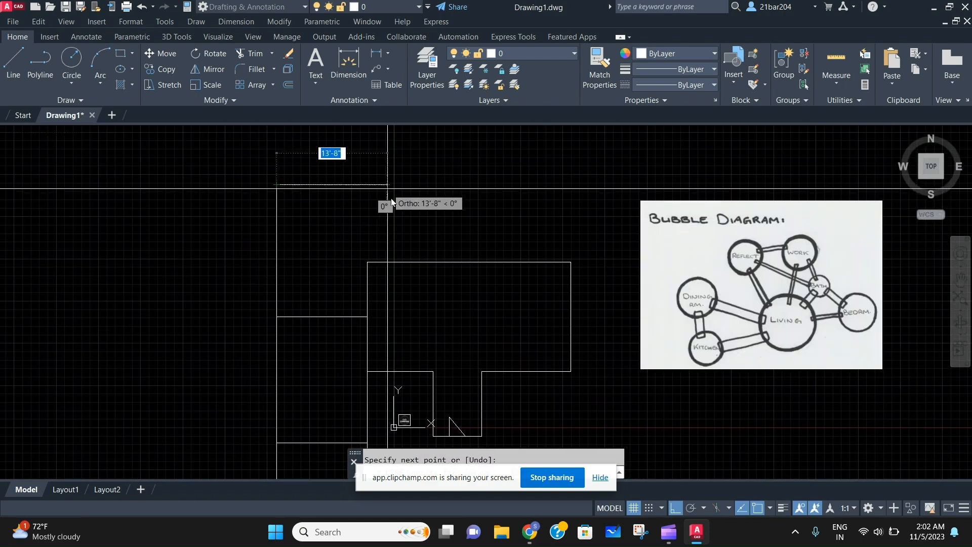
click(367, 212)
click(368, 262)
key(Escape)
middle_drag(388, 220, 397, 258)
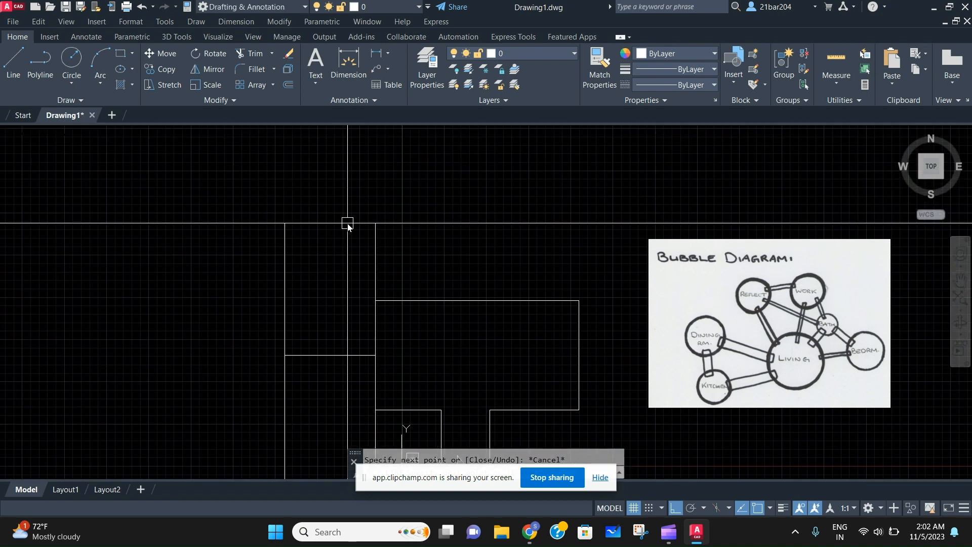
- Start the Line command and compare the layout with the bubble diagram to find the next room's location
text(l)
key(Return)
scroll(278, 228, up, 1)
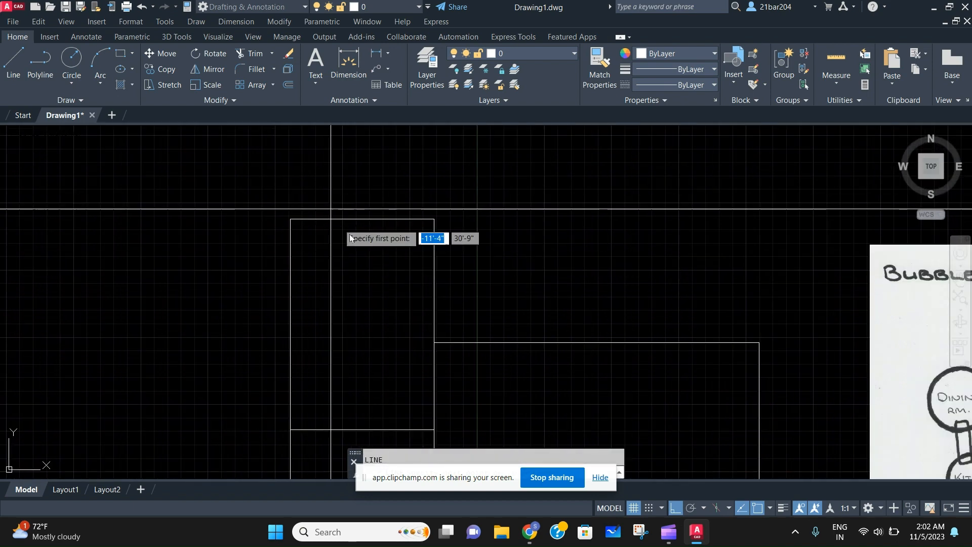
scroll(415, 200, down, 2)
middle_drag(384, 248, 280, 201)
scroll(291, 270, up, 2)
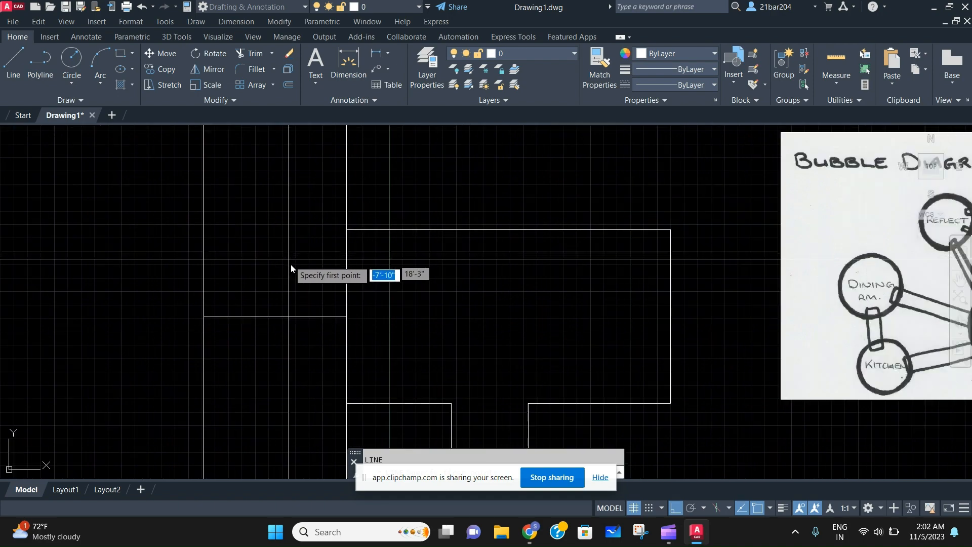
scroll(326, 253, down, 4)
scroll(329, 264, up, 4)
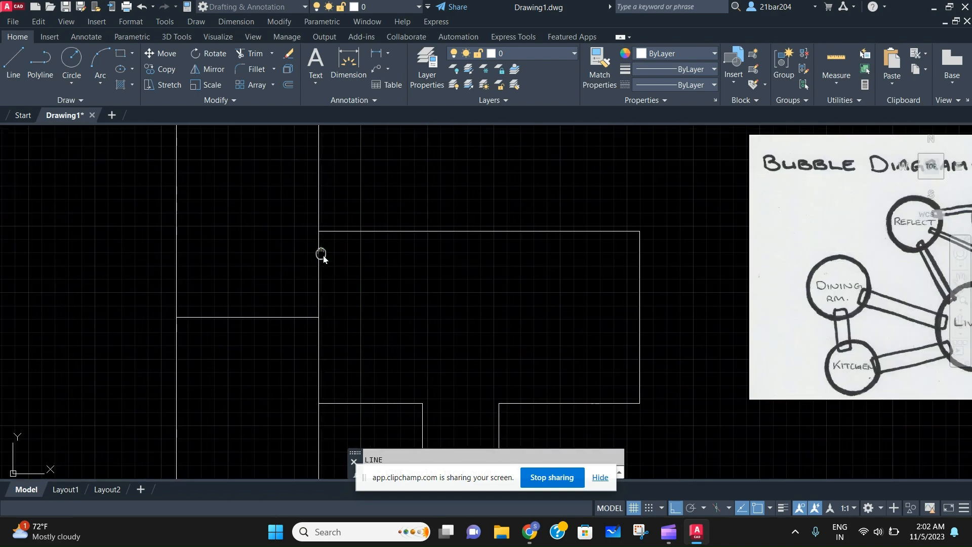
scroll(317, 263, down, 4)
scroll(302, 255, up, 2)
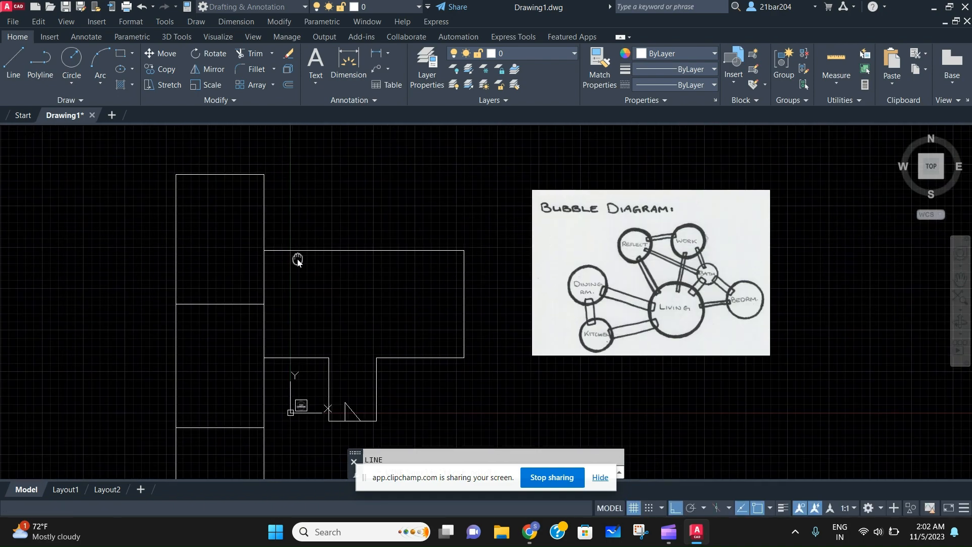
scroll(297, 259, up, 2)
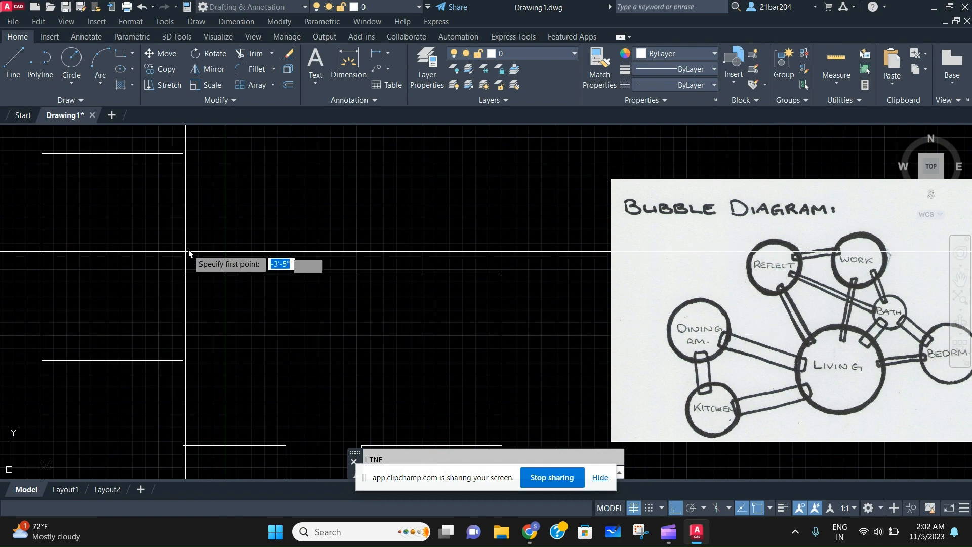
scroll(489, 238, down, 3)
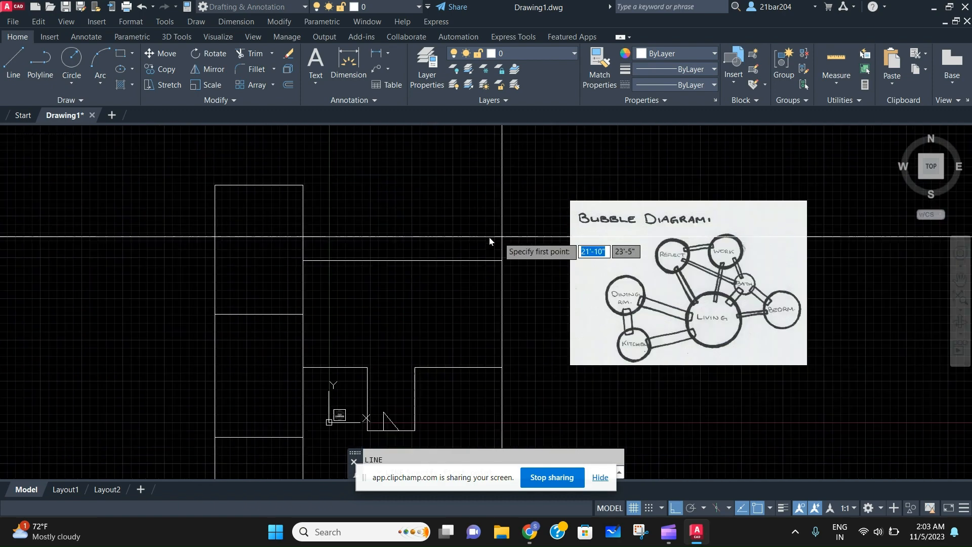
scroll(546, 225, up, 3)
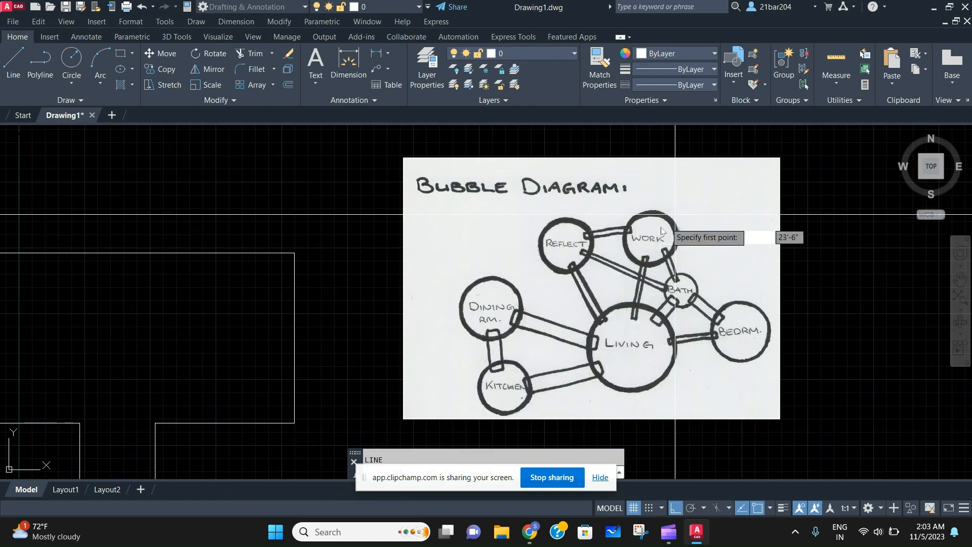
- Draw a room wrapping the large room's upper-right corner, from its top wall around to its right wall, with an outer side about 16' long
middle_drag(594, 254, 710, 276)
middle_drag(381, 245, 425, 259)
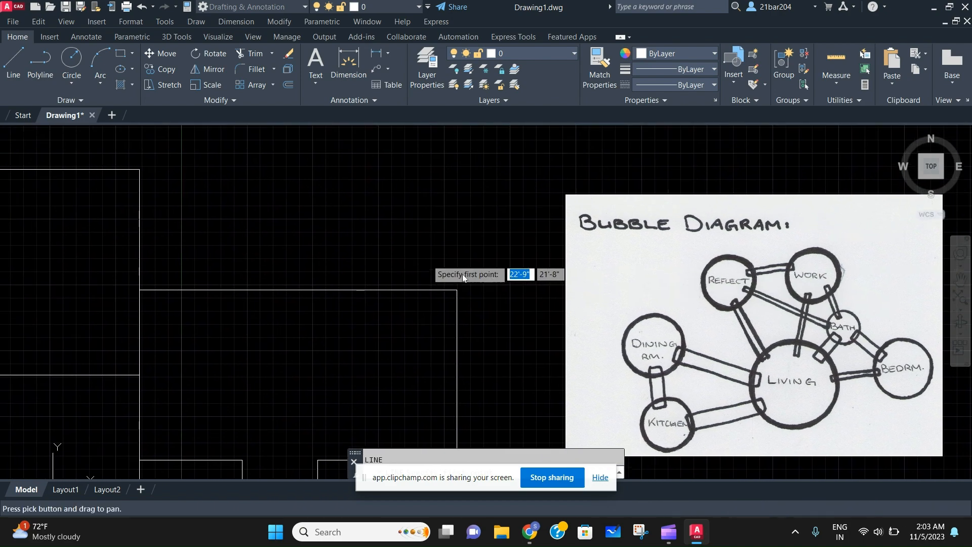
click(372, 289)
click(372, 164)
scroll(502, 184, down, 2)
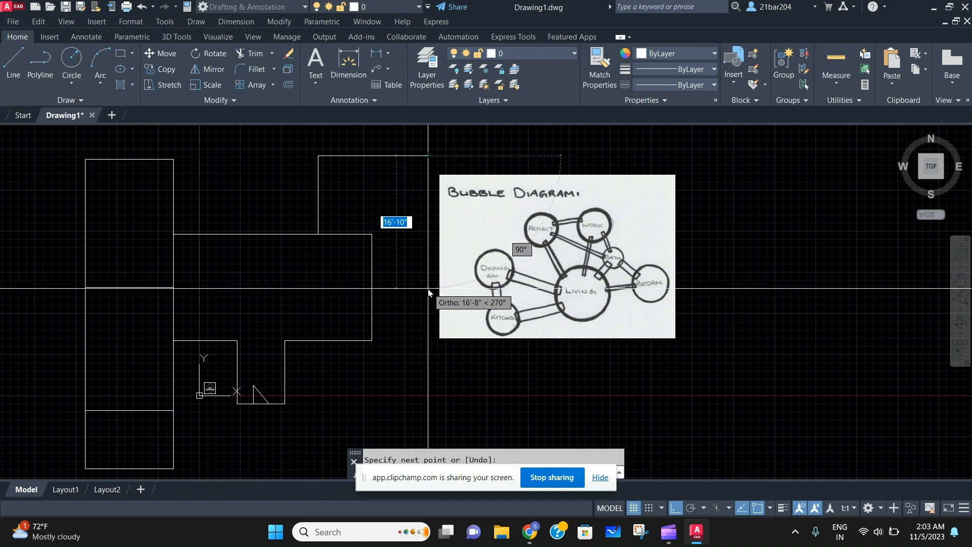
click(372, 282)
key(Escape)
- Move the bubble diagram image to the right, away from the drawn rooms
scroll(463, 261, down, 2)
middle_drag(459, 260, 346, 245)
scroll(346, 245, up, 1)
click(517, 315)
click(438, 244)
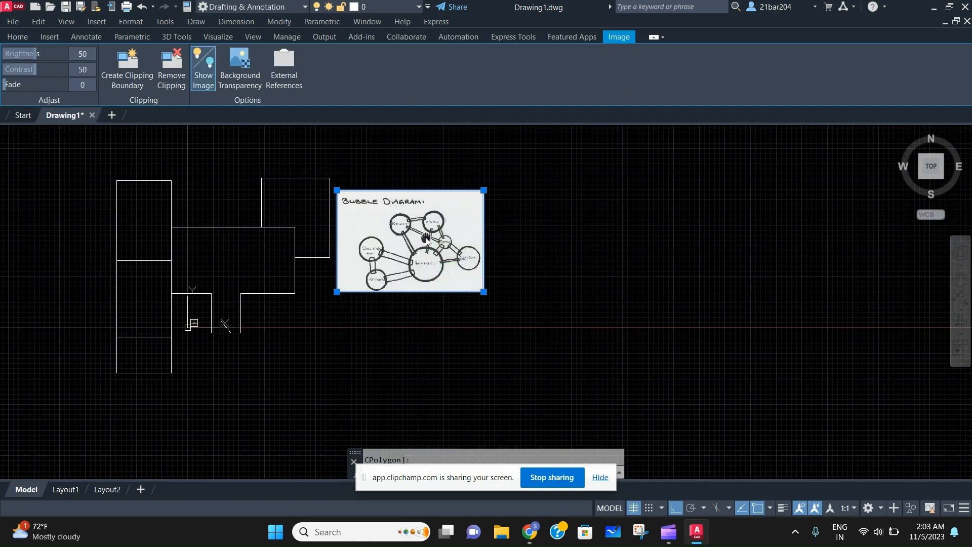
middle_drag(426, 238, 431, 276)
text(m)
key(Return)
click(424, 278)
click(501, 278)
- Move the bubble diagram image straight up, above the level of the floor plan
click(560, 360)
click(518, 289)
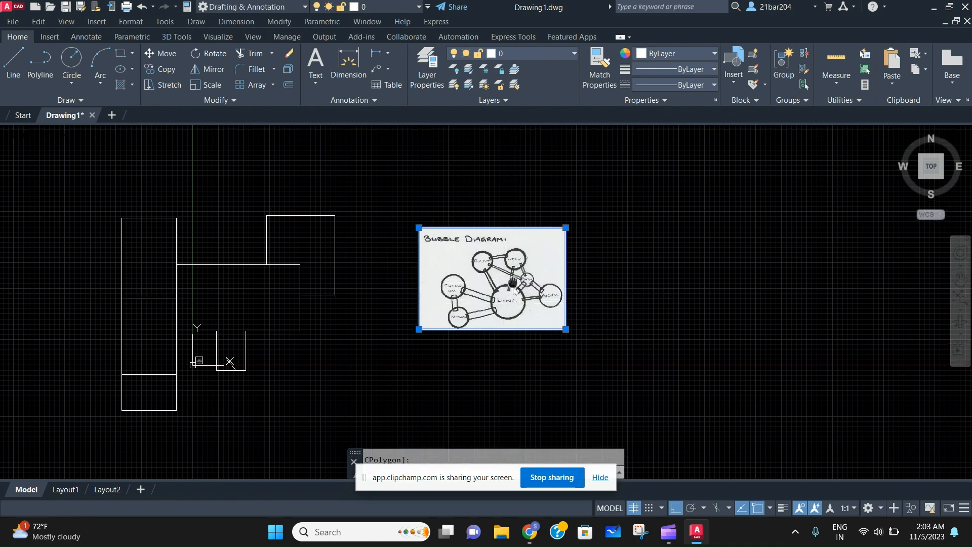
middle_drag(513, 283, 498, 334)
text(m)
key(Return)
click(586, 351)
click(580, 217)
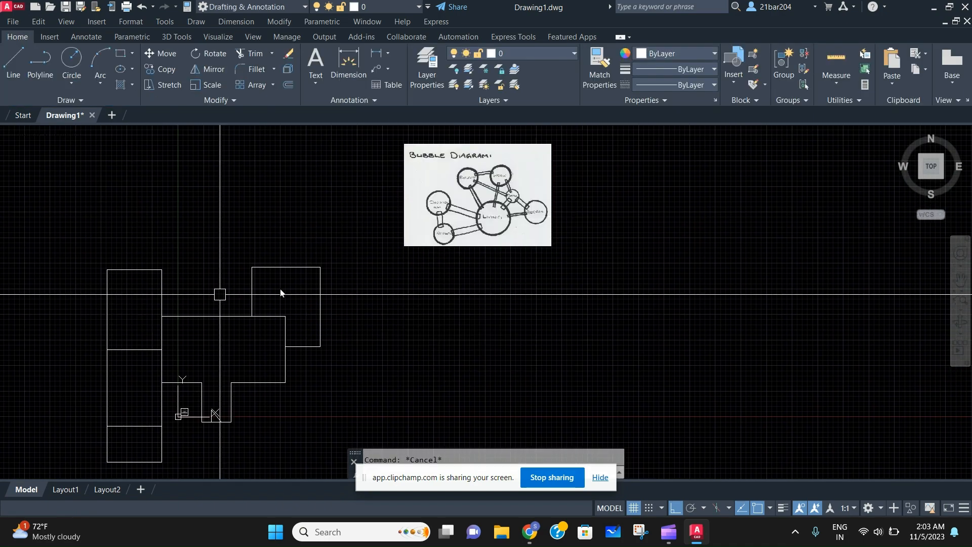
- Draw a triangular door marker with a 5' upright on the large room's top wall, inside the upper-right room
scroll(281, 292, up, 5)
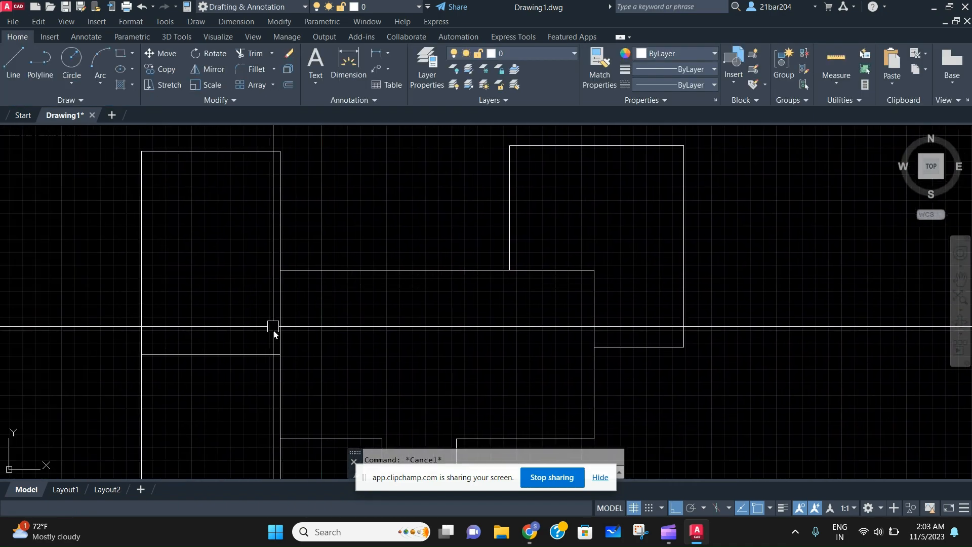
key(Return)
scroll(434, 272, up, 2)
text(l)
key(Return)
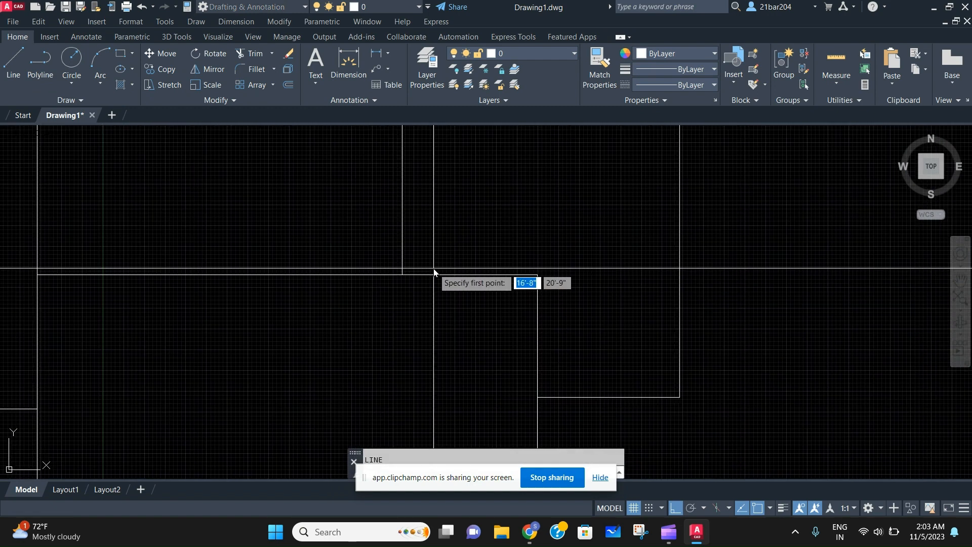
click(436, 274)
text(5)
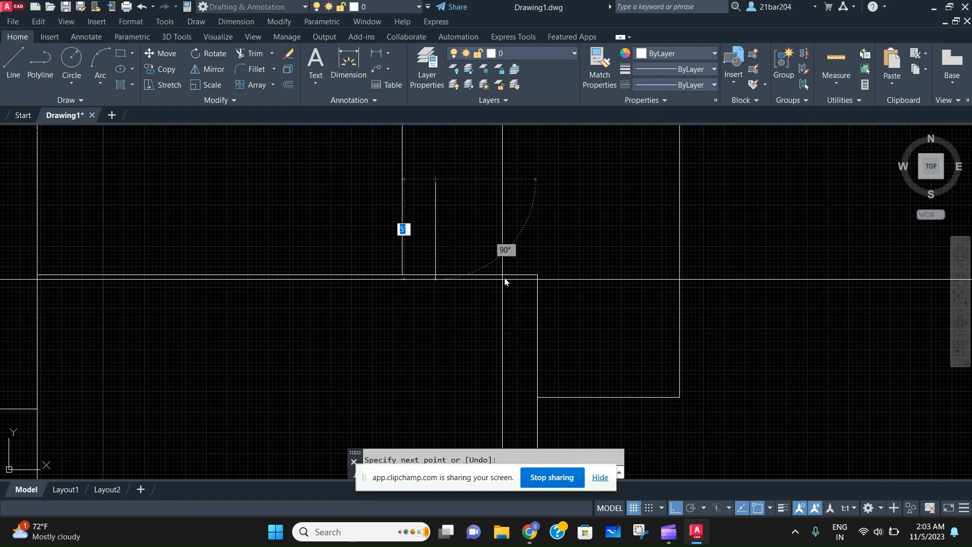
key(Escape)
- Examine the plan and the bubble diagram to find where the next room belongs
scroll(539, 263, down, 2)
middle_drag(475, 325, 412, 308)
middle_drag(475, 250, 272, 266)
scroll(337, 261, up, 1)
scroll(337, 261, down, 2)
middle_drag(548, 223, 498, 308)
mouse_move(477, 215)
middle_down()
mouse_move(440, 221)
mouse_move(472, 205)
middle_up()
scroll(534, 202, up, 4)
scroll(534, 202, down, 2)
middle_drag(301, 301, 378, 195)
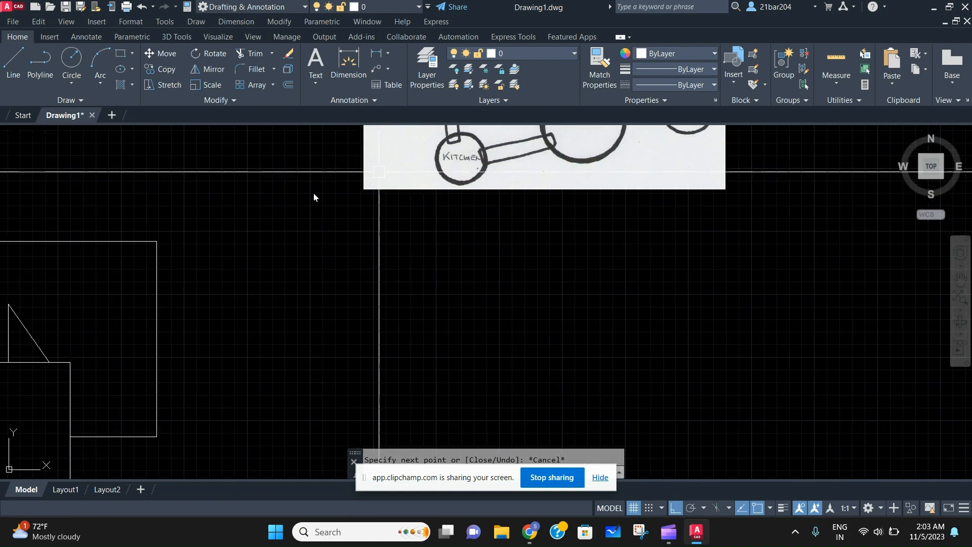
- Draw a small, roughly square room on the top wall of the upper-right room, ending at that room's upper-right corner
scroll(378, 195, down, 2)
middle_drag(238, 227, 490, 203)
middle_drag(356, 219, 255, 274)
scroll(427, 251, up, 3)
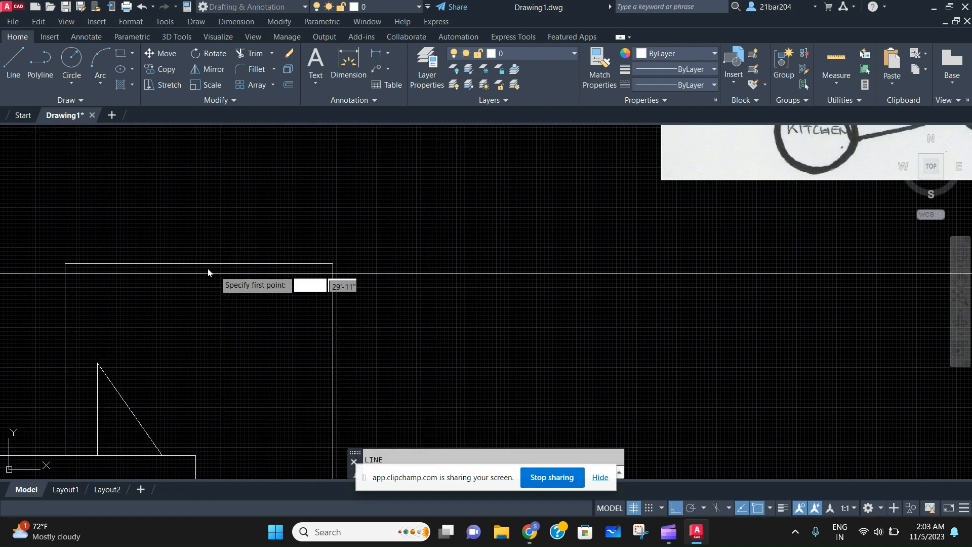
scroll(201, 148, down, 2)
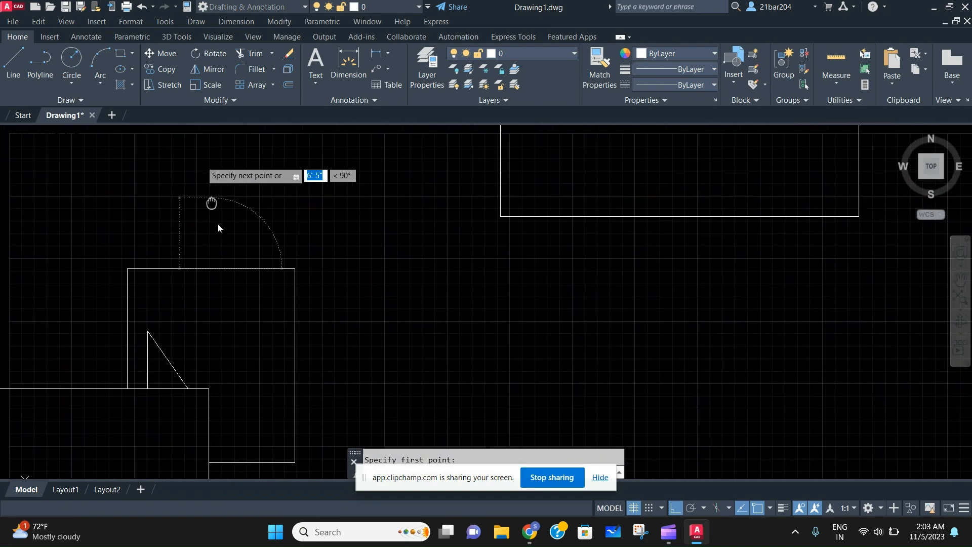
scroll(216, 205, up, 2)
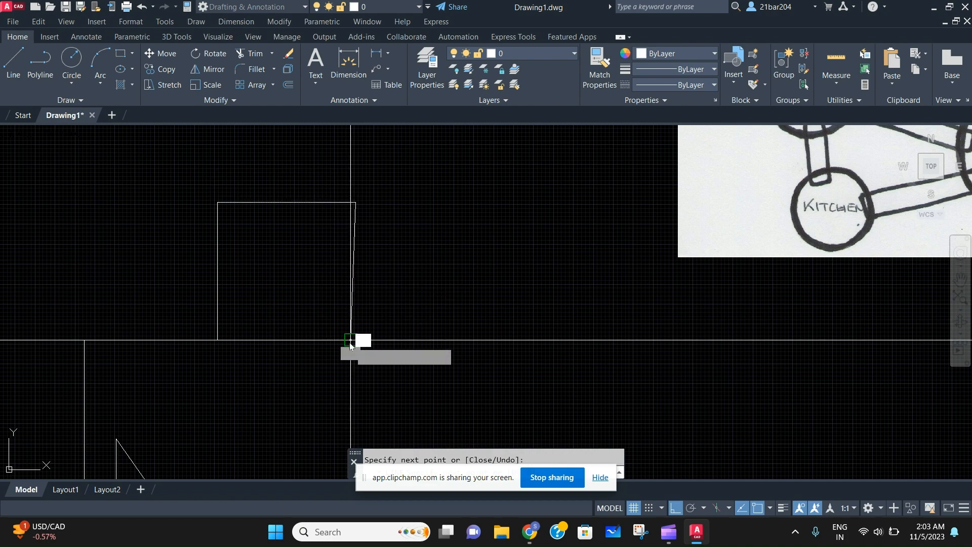
key(Escape)
- Draw a room about 21' wide off the large room's right wall, below the upper-right room, extending down level with the left column's bottom
scroll(356, 281, down, 2)
middle_drag(356, 263, 354, 145)
scroll(354, 144, down, 1)
middle_drag(284, 246, 289, 282)
text(l)
key(Return)
scroll(298, 293, up, 2)
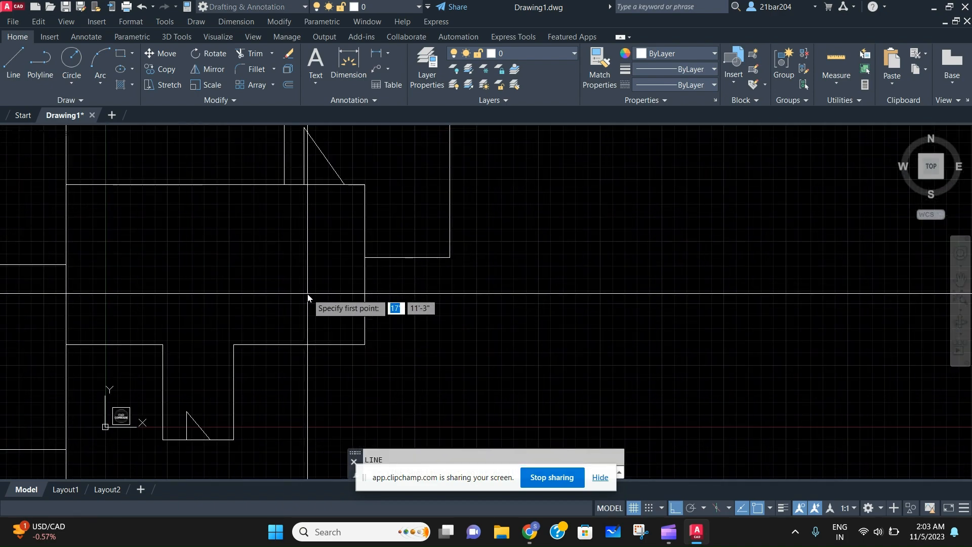
middle_drag(378, 323, 373, 296)
click(361, 230)
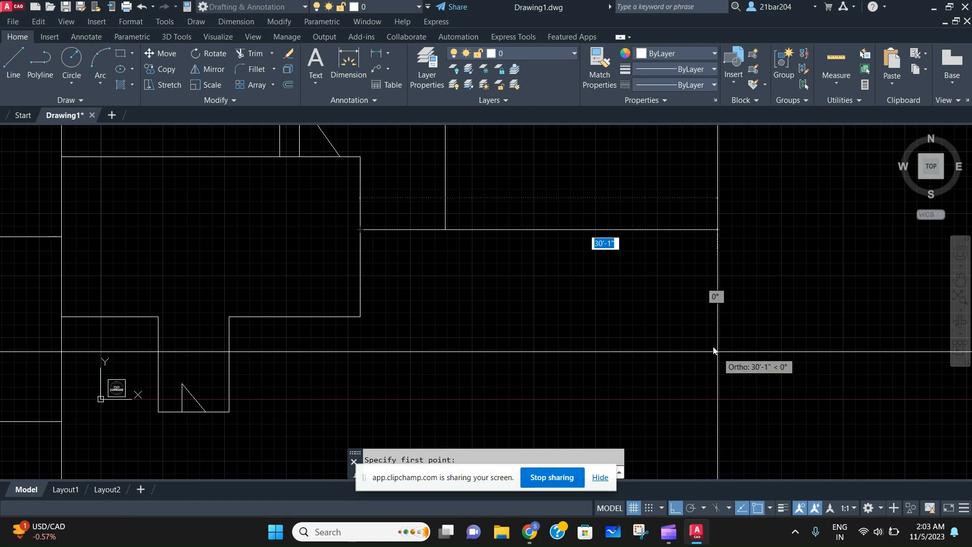
scroll(605, 296, down, 3)
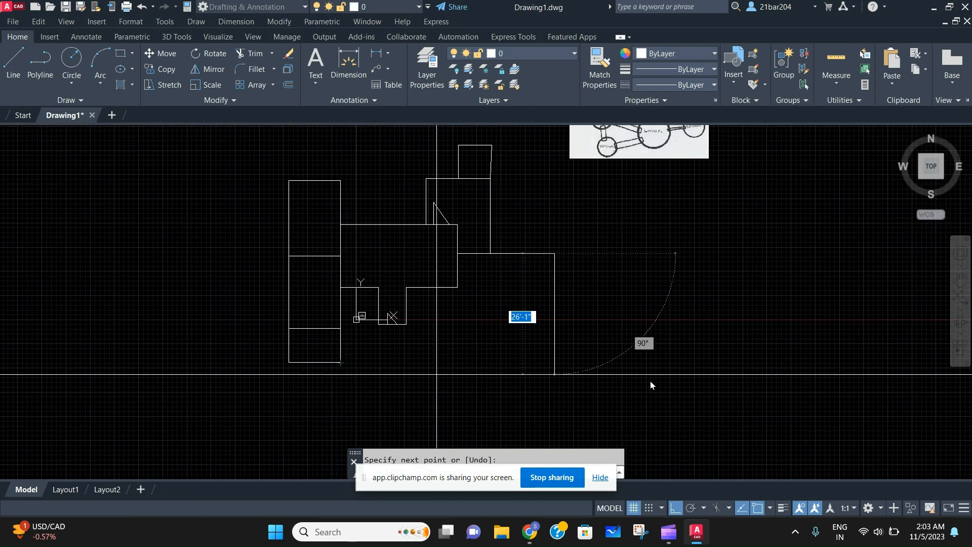
click(554, 363)
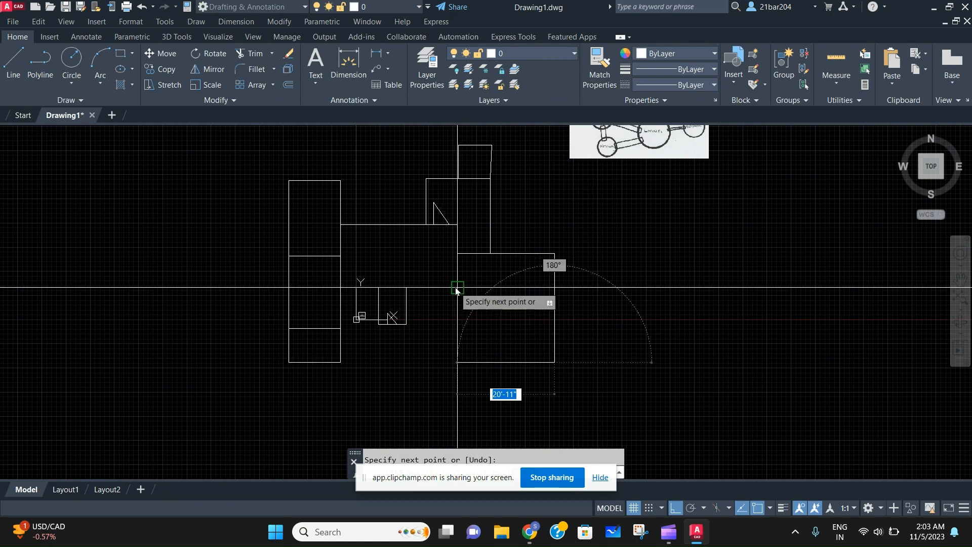
click(457, 341)
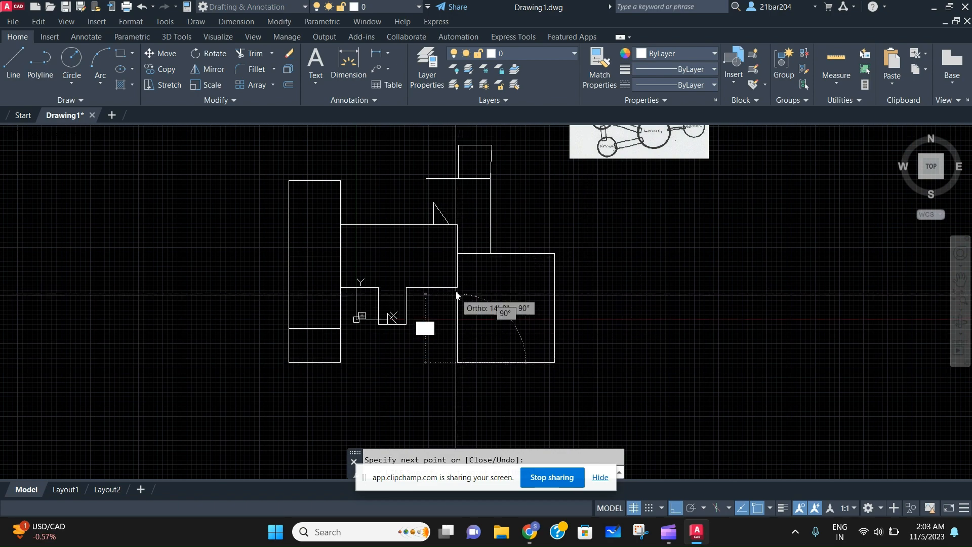
key(Escape)
- Draw a triangular door marker on the wall between the large central room and the new right-hand room
middle_drag(486, 276, 419, 323)
scroll(473, 356, up, 2)
scroll(418, 323, up, 1)
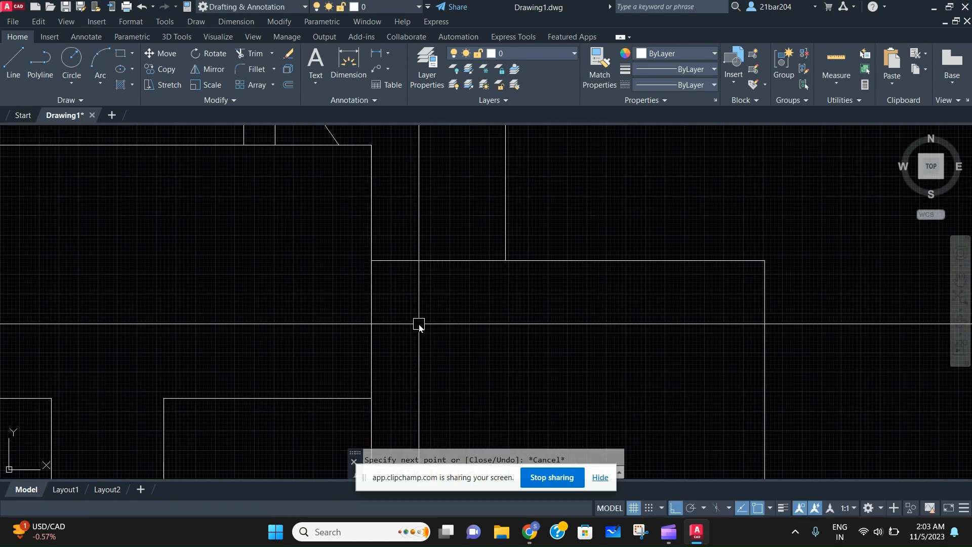
text(l)
key(Return)
click(492, 300)
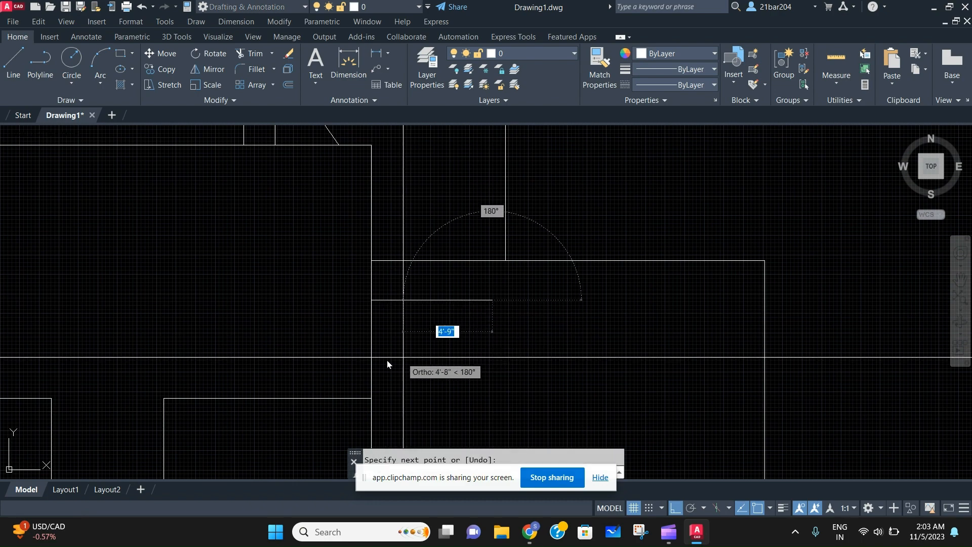
click(371, 372)
key(Escape)
- Draw a room beneath the right-hand room, starting at its lower-left corner and spanning about half of its bottom wall
middle_drag(668, 271, 397, 314)
scroll(397, 280, down, 3)
middle_drag(466, 281, 418, 347)
scroll(502, 227, up, 1)
scroll(502, 227, up, 1)
scroll(476, 243, down, 1)
mouse_move(274, 379)
middle_down()
mouse_move(523, 237)
mouse_move(479, 207)
middle_up()
key(space)
scroll(505, 275, up, 2)
middle_drag(506, 256, 511, 146)
middle_drag(592, 235, 600, 165)
middle_drag(523, 223, 539, 198)
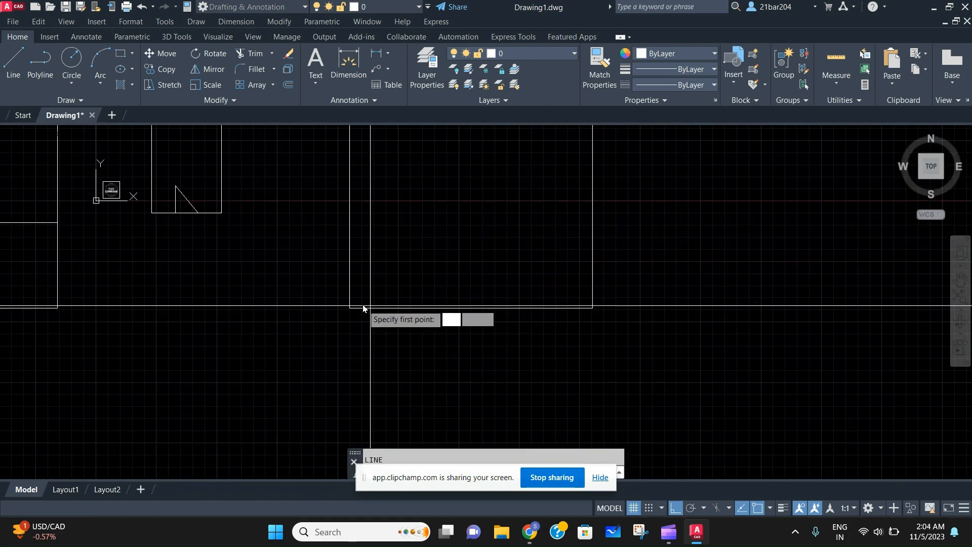
click(350, 310)
scroll(368, 334, down, 2)
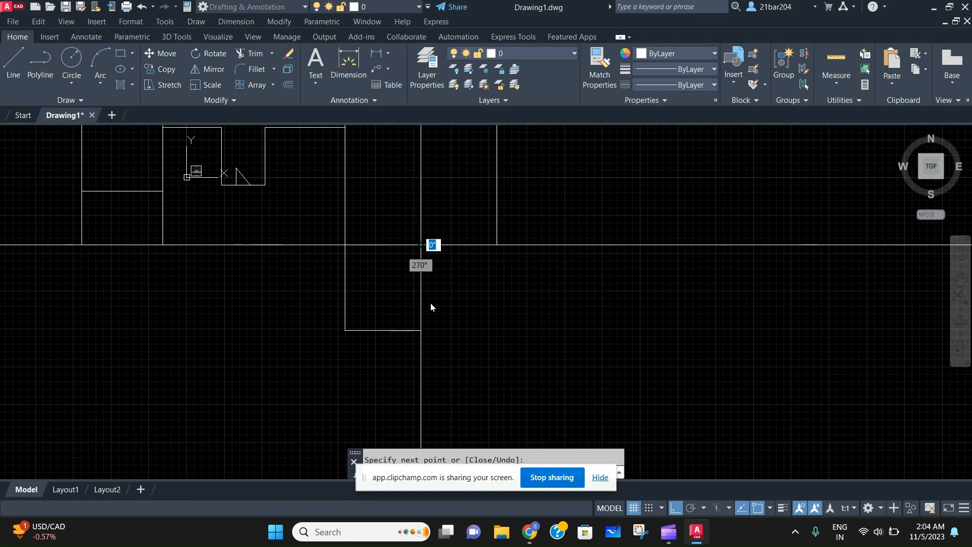
- Draw an adjoining room beside it, closing at the right-hand room's lower-right corner
click(421, 332)
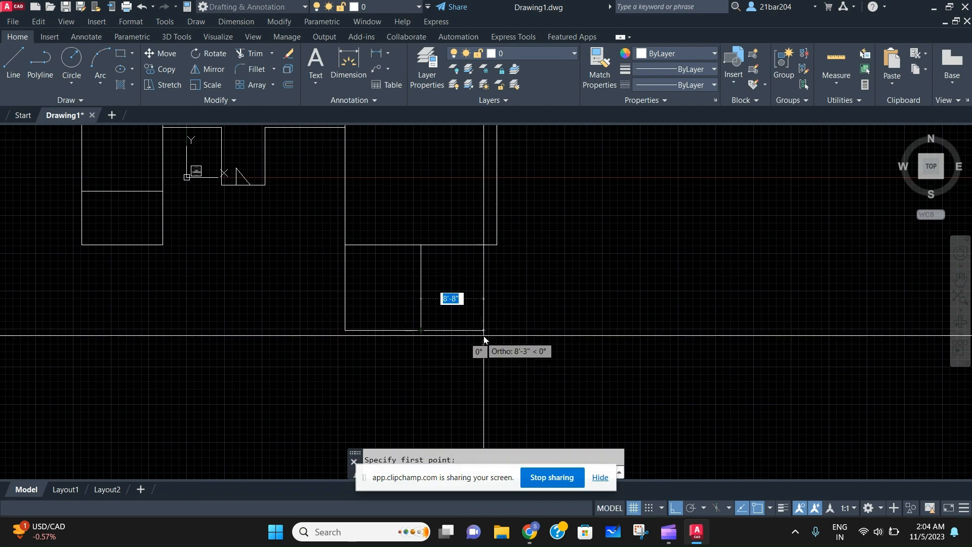
click(497, 244)
key(Escape)
- Draw a room on the outer side of the right-hand room's right wall, with its base level with that room's bottom wall
scroll(536, 221, down, 2)
scroll(521, 210, up, 2)
mouse_move(522, 209)
middle_down()
mouse_move(487, 306)
mouse_move(448, 280)
middle_up()
key(Return)
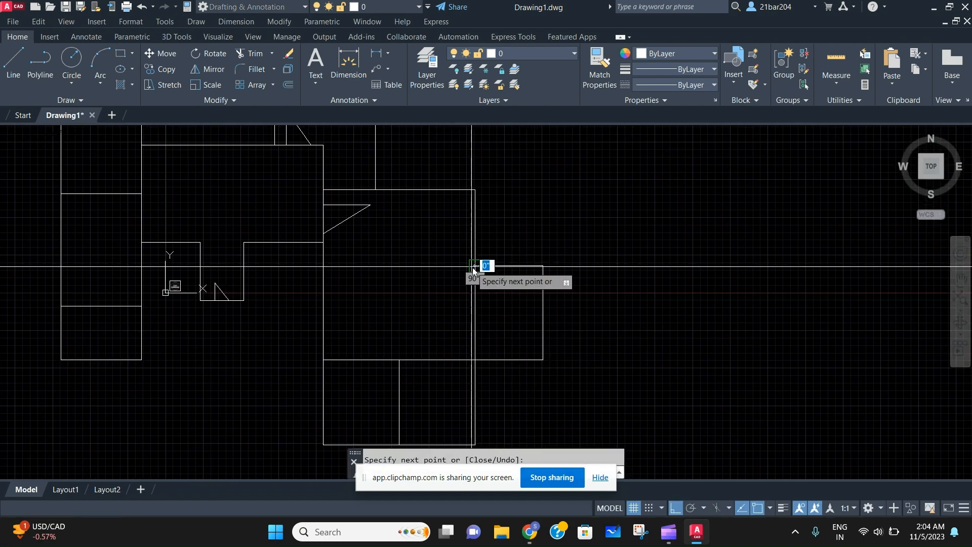
key(Escape)
- Examine the overall arrangement of all the drawn rooms
scroll(523, 267, down, 2)
middle_drag(523, 267, 520, 290)
middle_drag(479, 233, 586, 277)
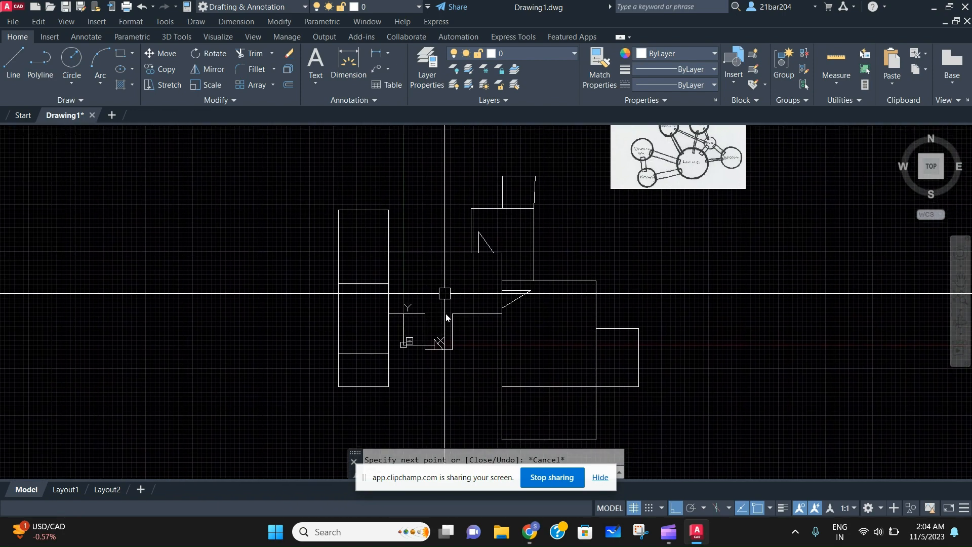
scroll(446, 314, down, 2)
scroll(495, 304, up, 4)
scroll(506, 275, down, 2)
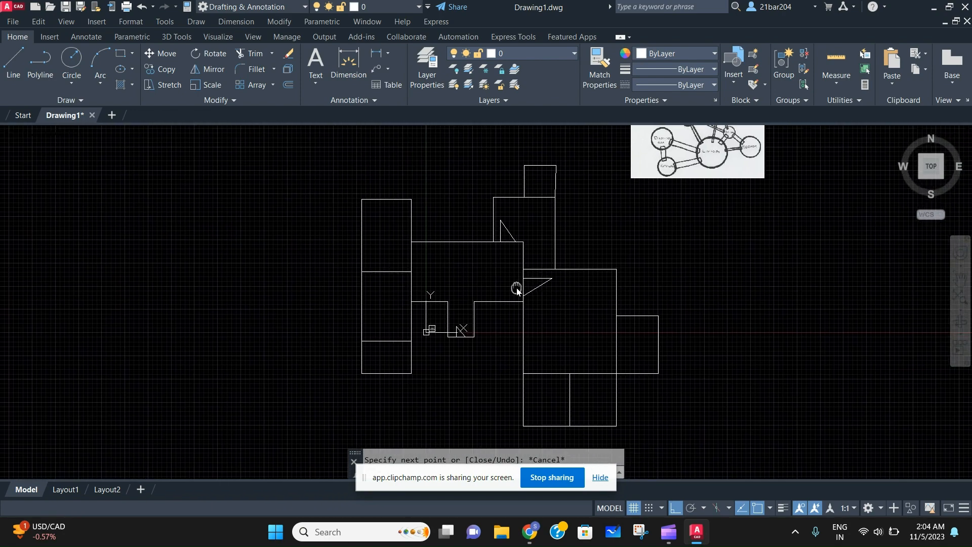
scroll(412, 288, up, 2)
scroll(419, 287, down, 2)
scroll(408, 304, up, 1)
scroll(408, 303, down, 2)
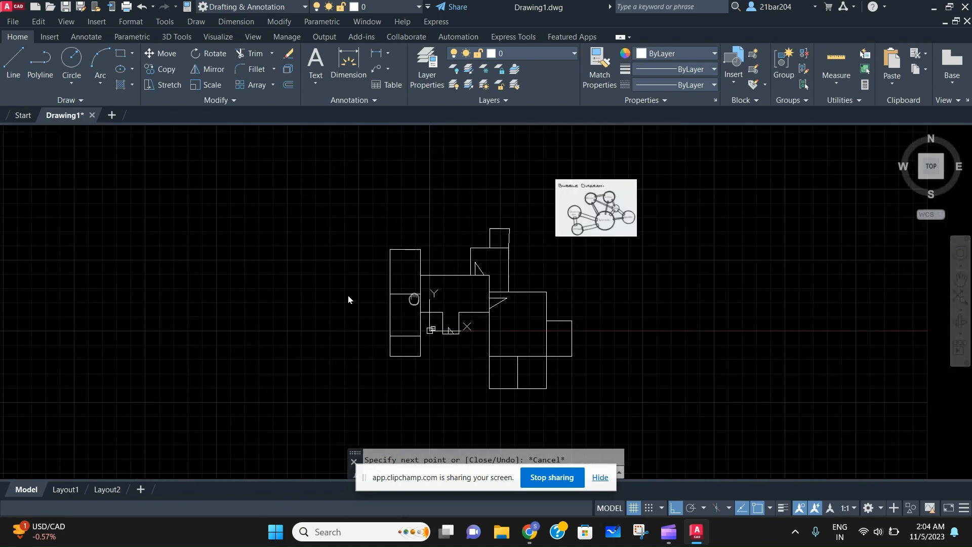
scroll(433, 281, up, 2)
- Inspect the bubble diagram's labelled rooms and their connections up close
middle_drag(414, 298, 320, 319)
middle_drag(520, 225, 465, 282)
scroll(457, 207, up, 4)
scroll(524, 285, down, 4)
click(621, 312)
click(470, 232)
scroll(459, 278, up, 2)
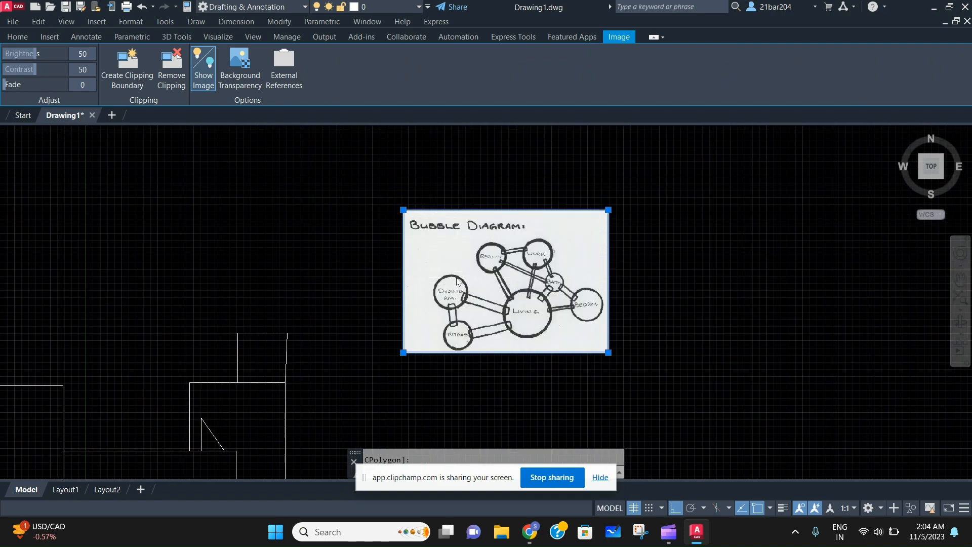
scroll(449, 263, up, 3)
key(Escape)
- Examine the large central room and its openings to the neighbouring rooms
scroll(527, 230, down, 5)
scroll(373, 321, up, 2)
middle_drag(302, 384, 431, 212)
scroll(430, 213, down, 4)
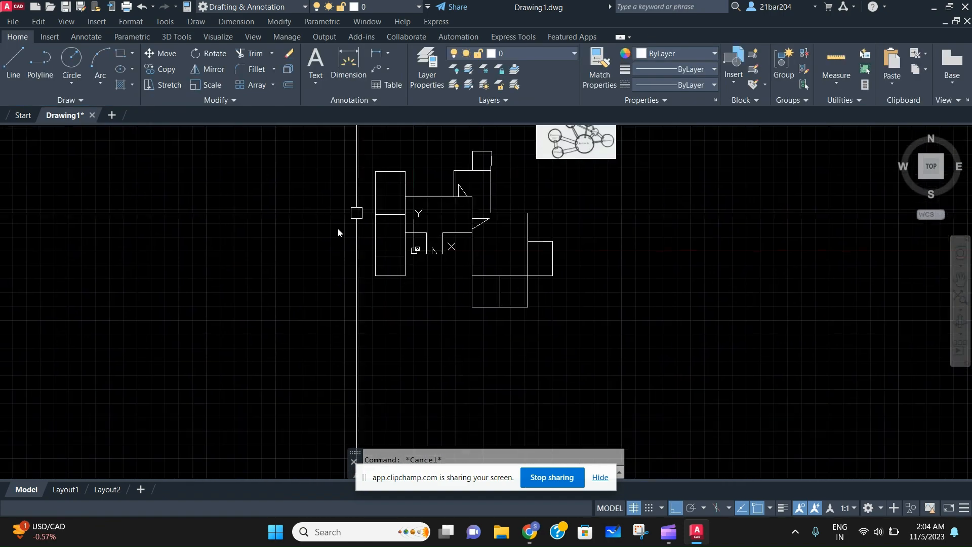
middle_drag(436, 267, 535, 336)
scroll(447, 318, up, 8)
scroll(416, 311, down, 2)
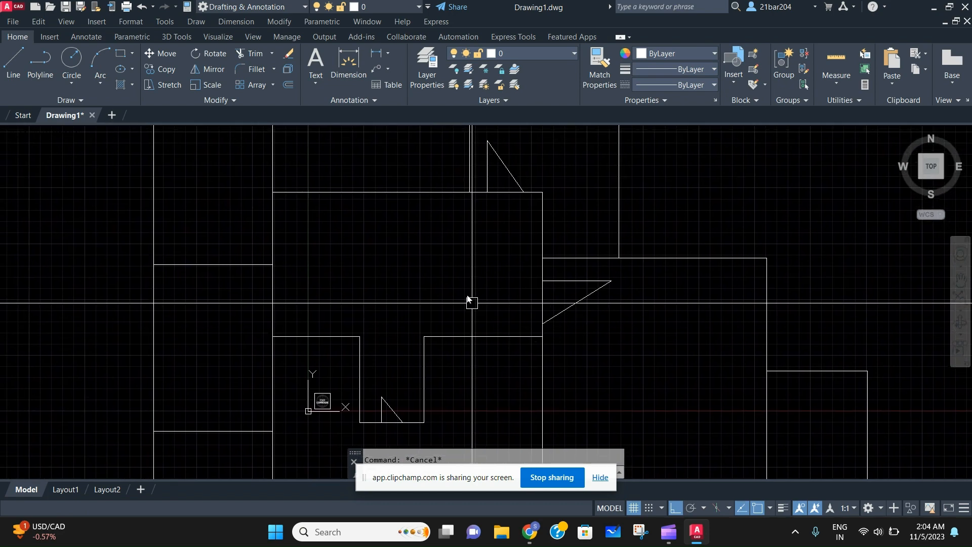
- Compare the whole plan with the bubble diagram and inspect the small top room
scroll(470, 302, down, 5)
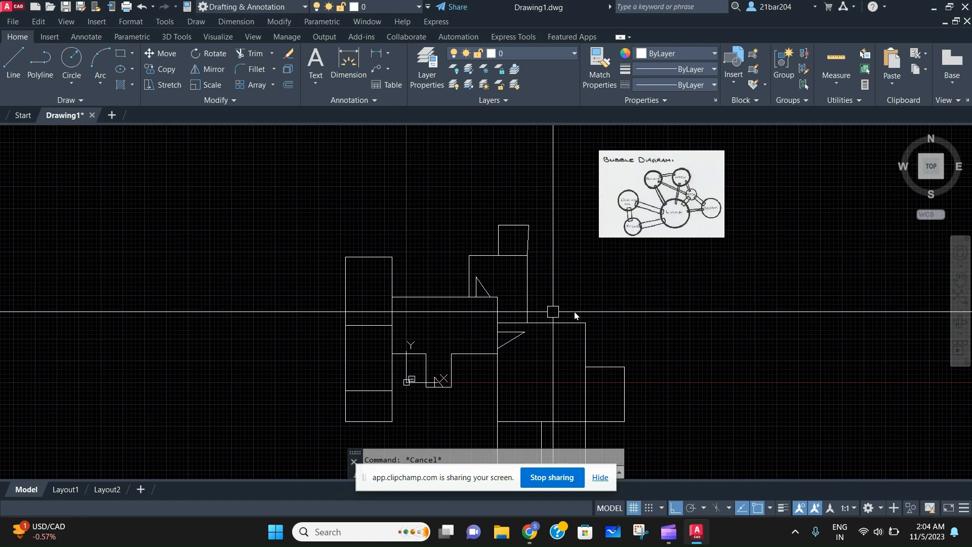
middle_drag(574, 315, 571, 319)
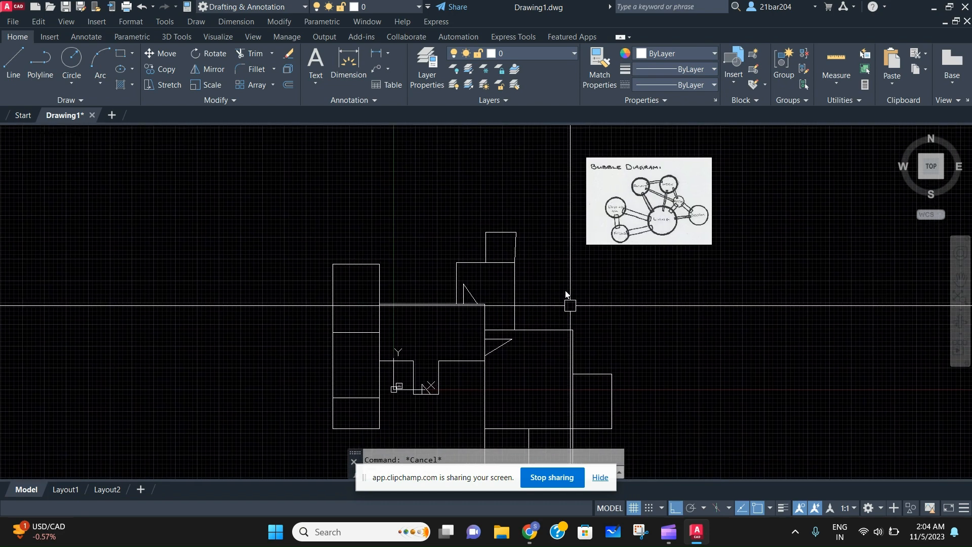
middle_drag(508, 310, 482, 269)
scroll(405, 245, up, 2)
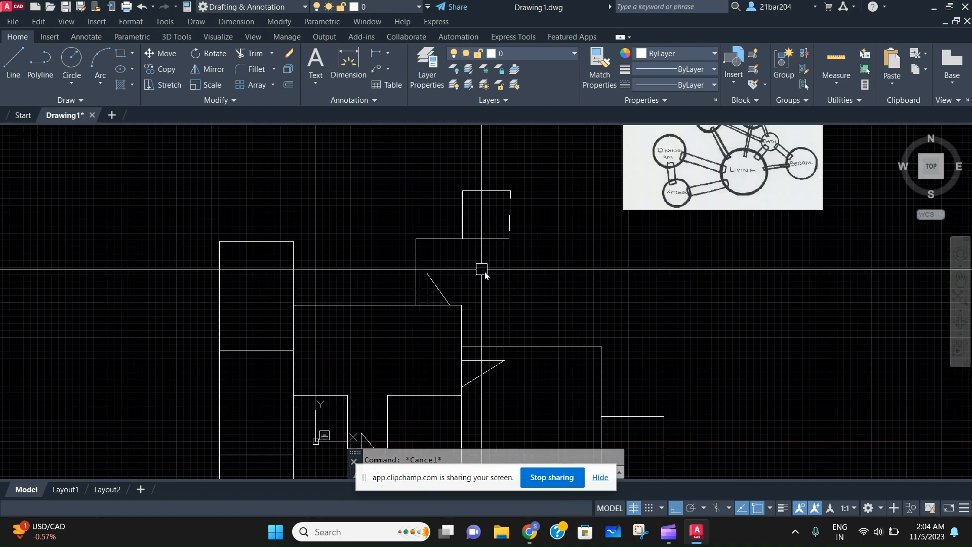
scroll(496, 271, up, 2)
scroll(524, 269, up, 4)
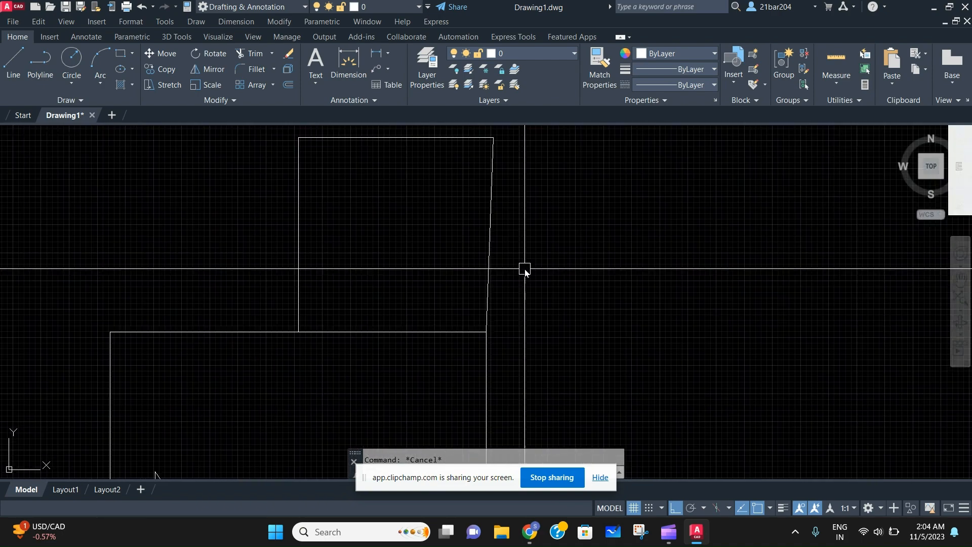
scroll(527, 259, down, 5)
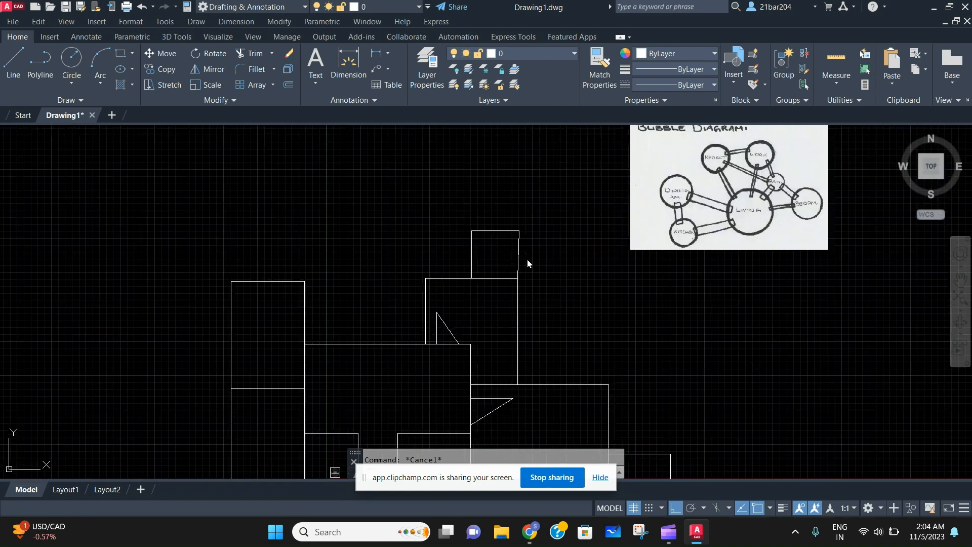
scroll(527, 255, down, 2)
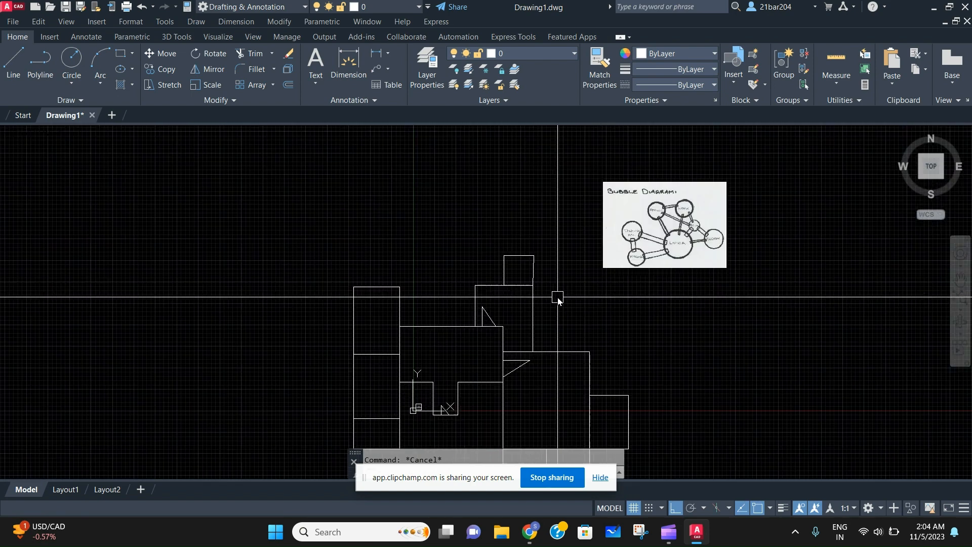